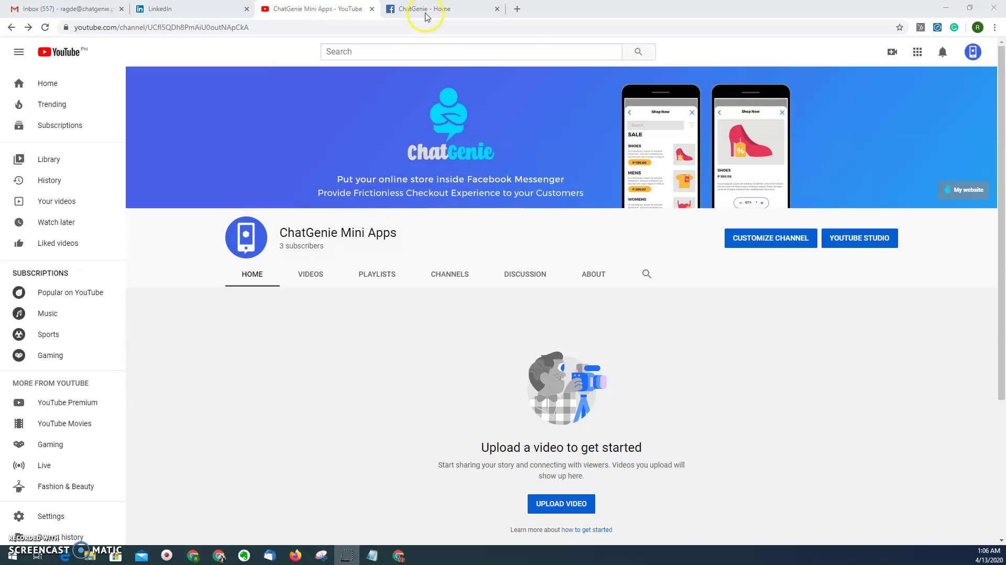
- Switch from YouTube to the ChatGenie - Home Facebook page tab
left_click(441, 9)
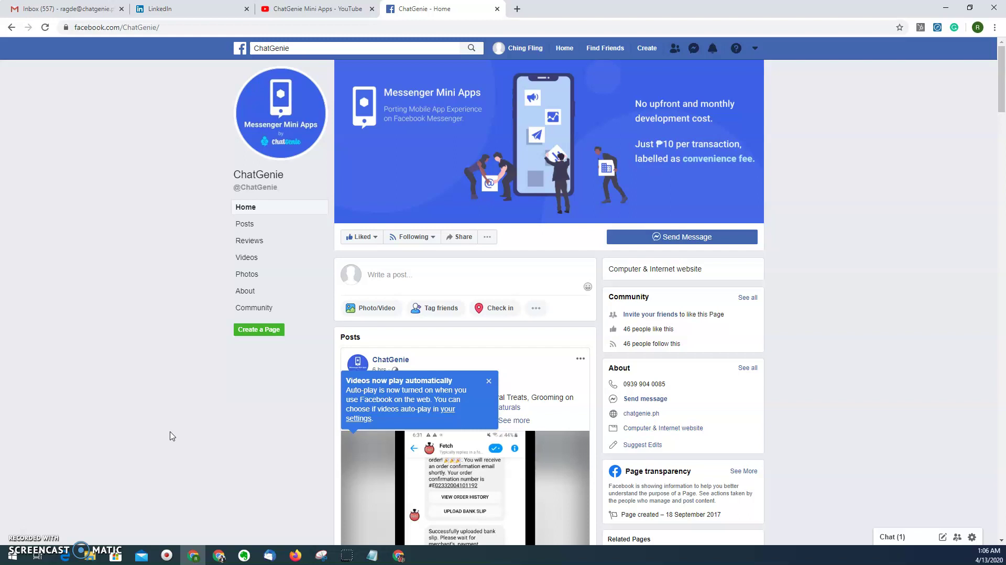
- Bring the incognito window with the demo store's Facebook page to the front
left_click(205, 488)
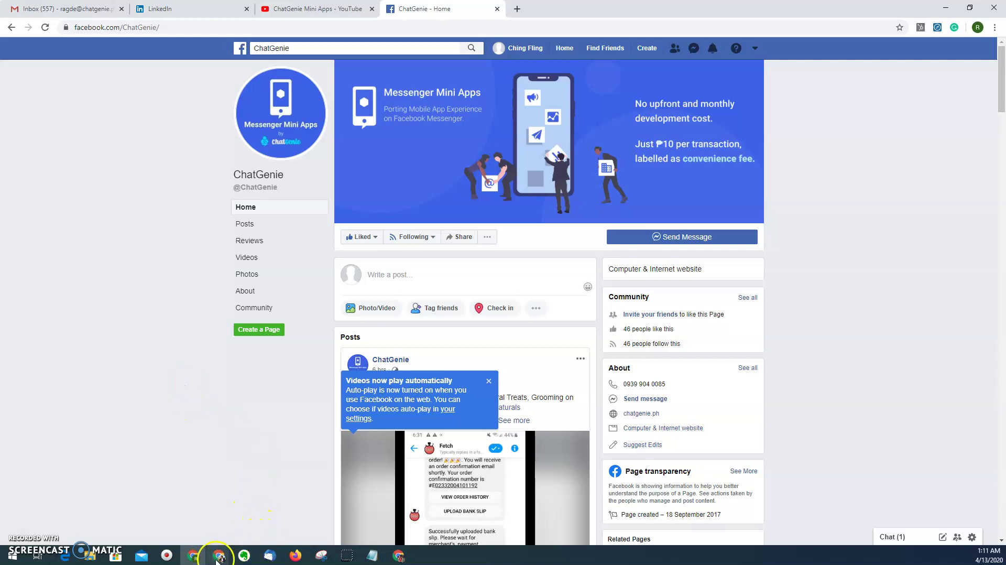
- Bring the demo store page window forward and open a Messenger chat with the store
mouse_move(219, 554)
mouse_move(238, 516)
left_click(186, 512)
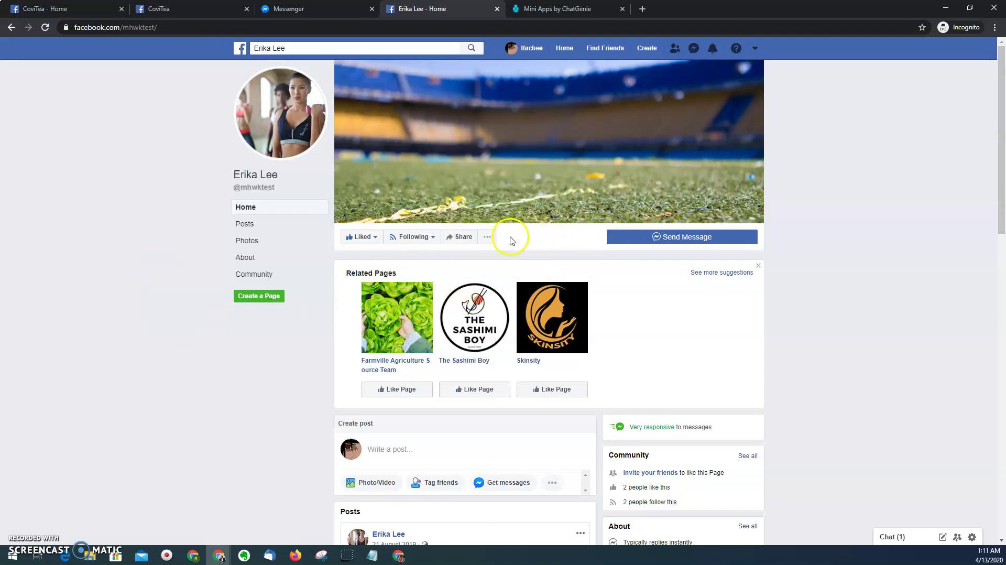
left_click(681, 236)
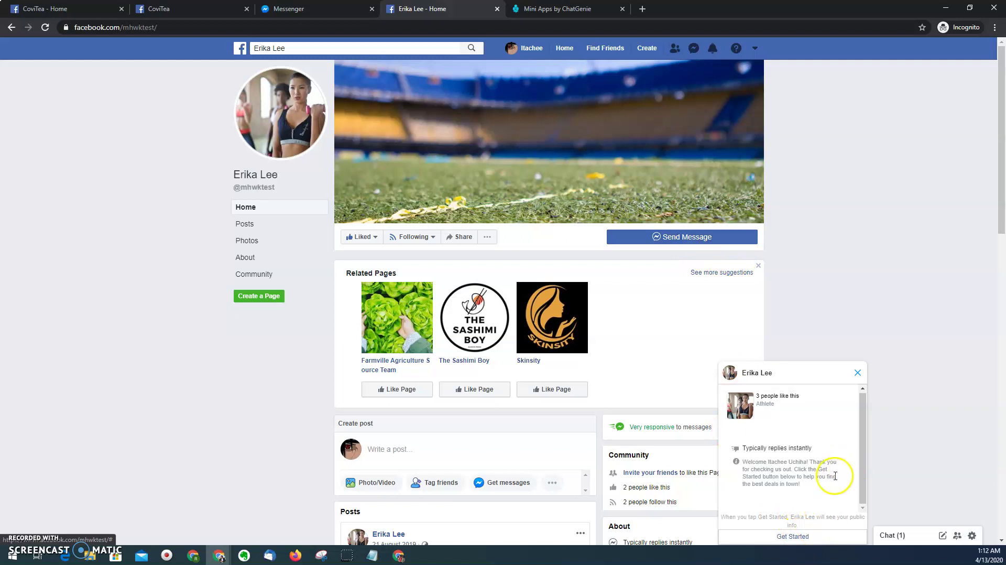
- Start the store bot conversation with Get Started, then choose Shop Now from its reply
left_click(794, 537)
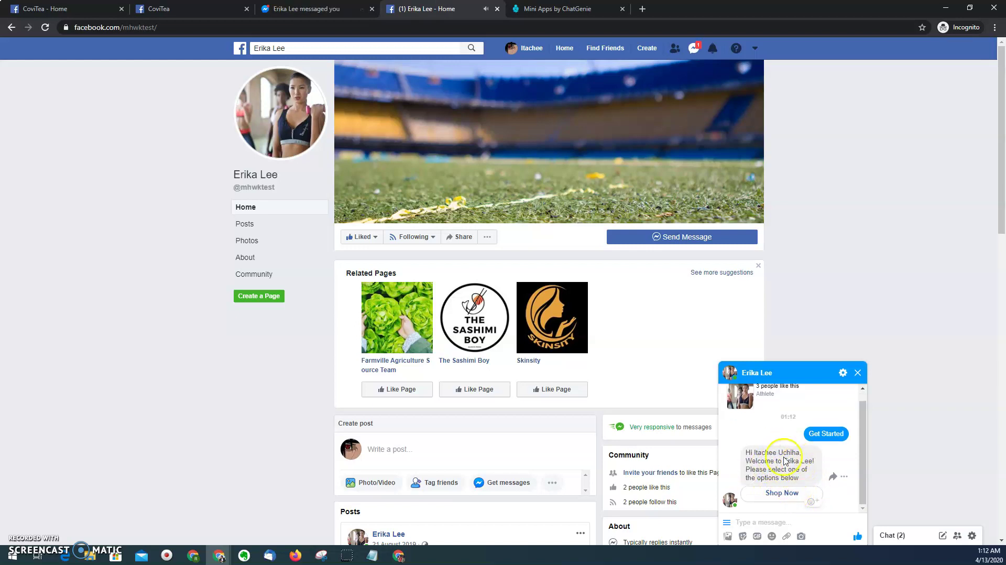
left_click(780, 496)
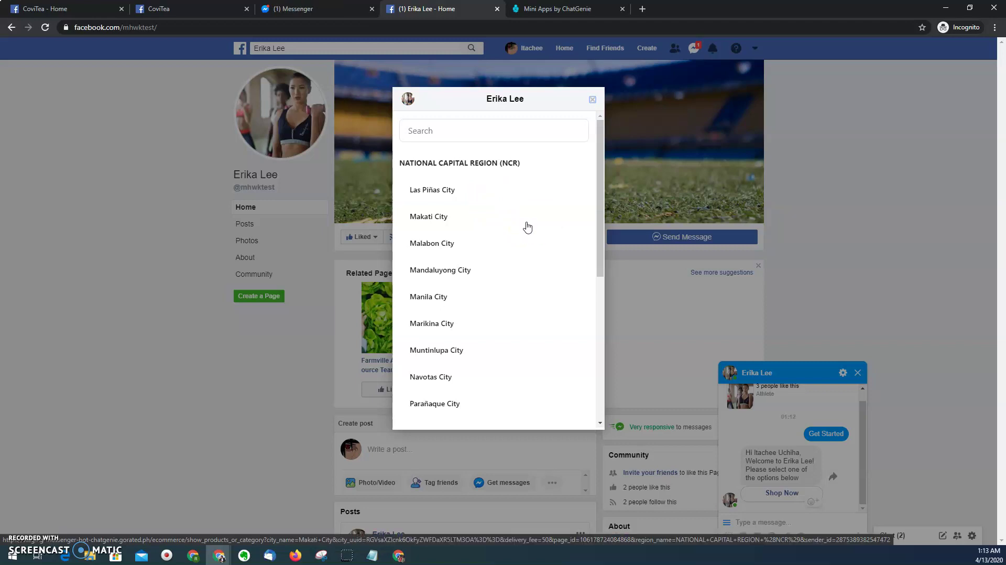
- Scroll the NCR city list and pick Pasig City as the delivery city
left_click(511, 226)
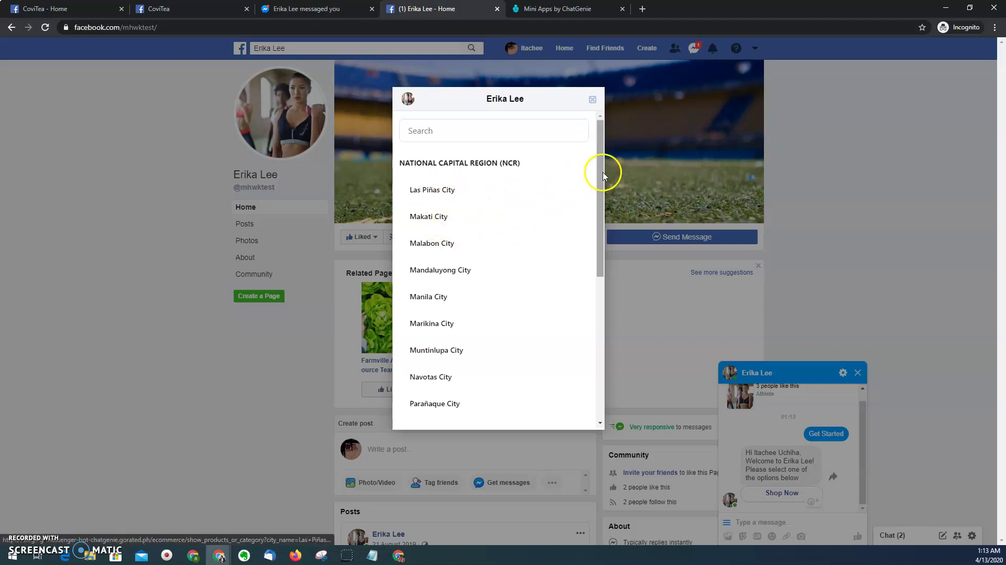
left_click_drag(602, 168, 601, 260)
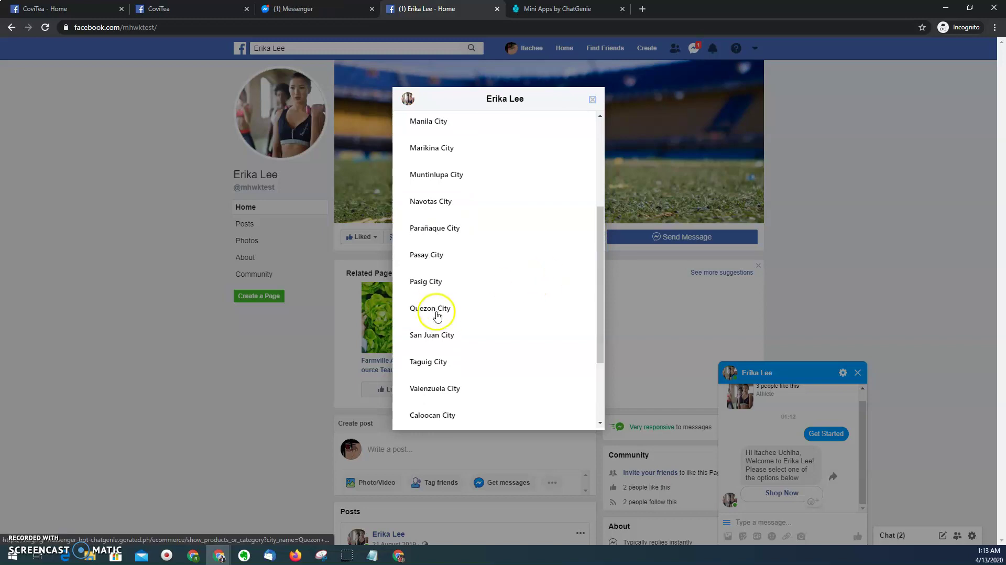
left_click(457, 280)
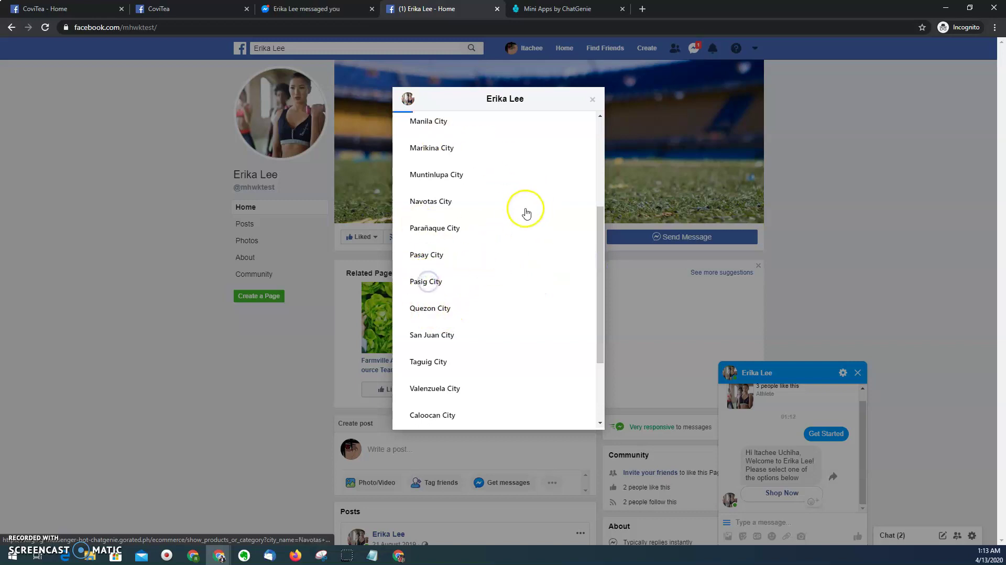
left_click(528, 240)
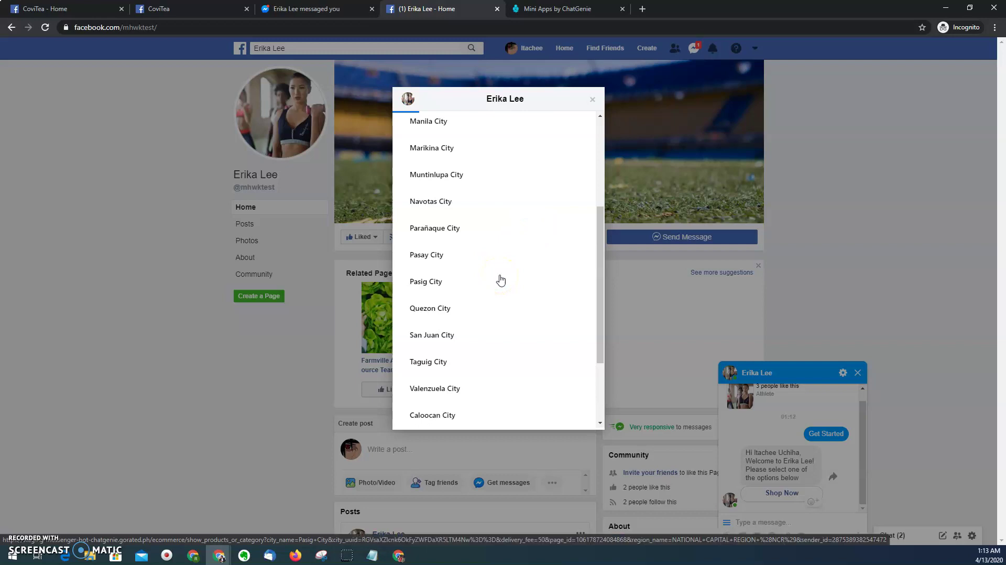
- Let the store load, then browse the Fitness Gears category chips and product list
left_click(494, 281)
left_click(507, 231)
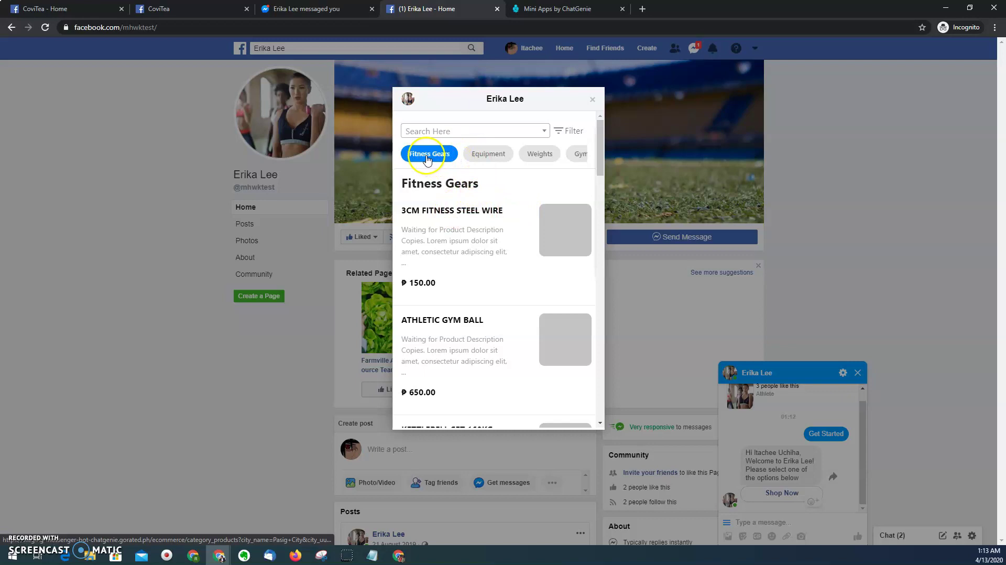
scroll(585, 153, "right", 1)
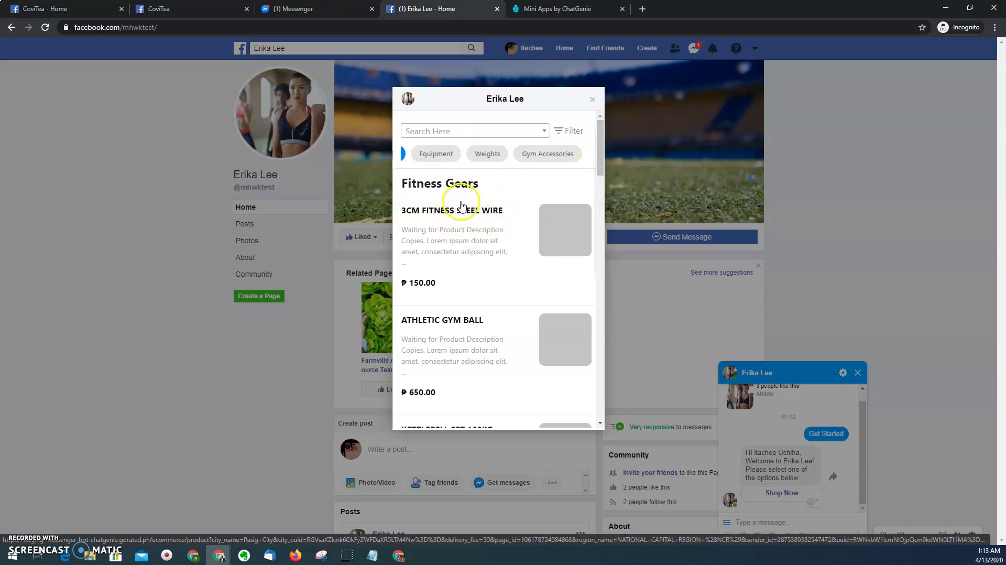
scroll(474, 230, "down", 2)
scroll(461, 210, "up", 3)
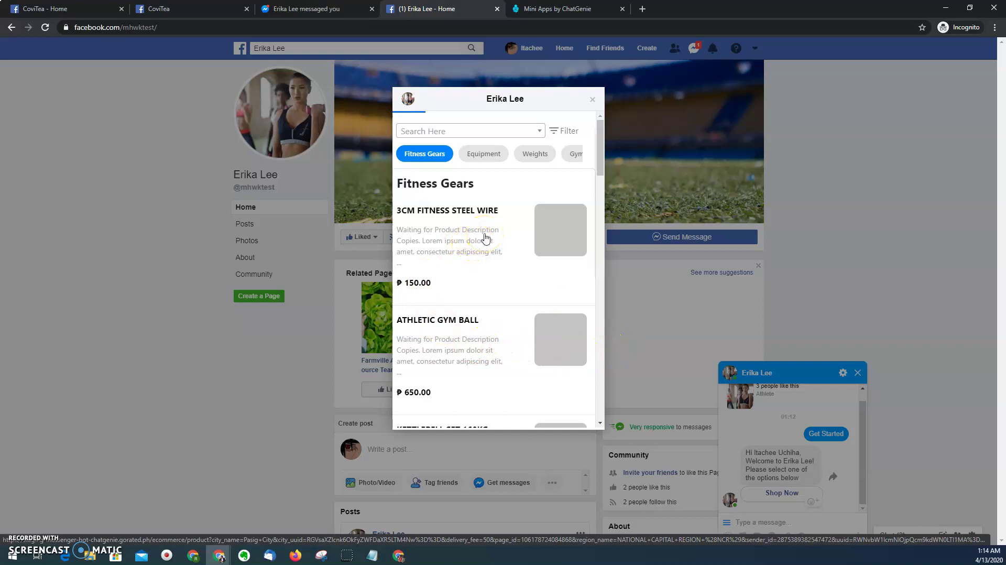
- Review the 3cm Fitness Steel Wire (₱150.00) details and add one to the cart
left_click(485, 239)
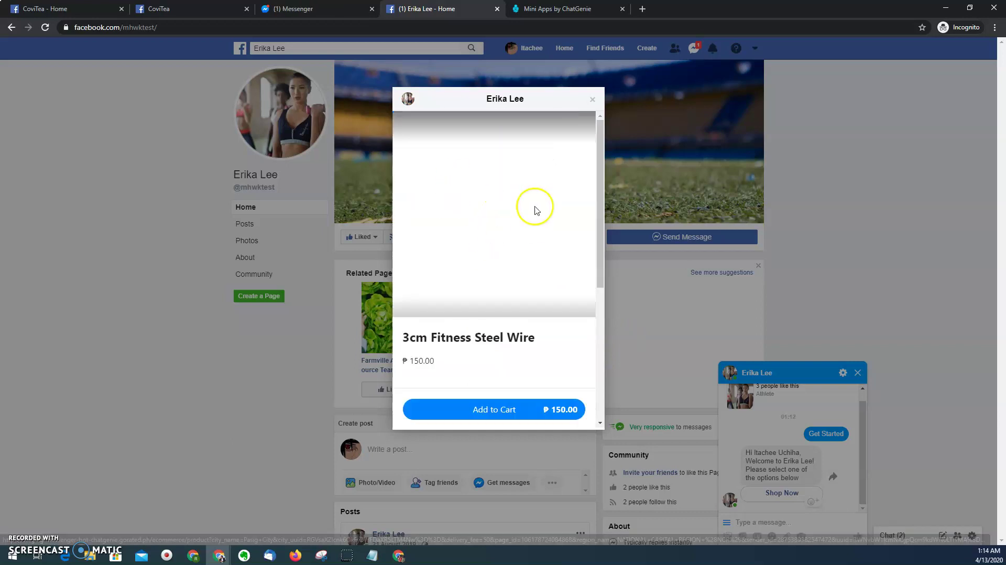
scroll(504, 223, "down", 1)
scroll(521, 207, "down", 2)
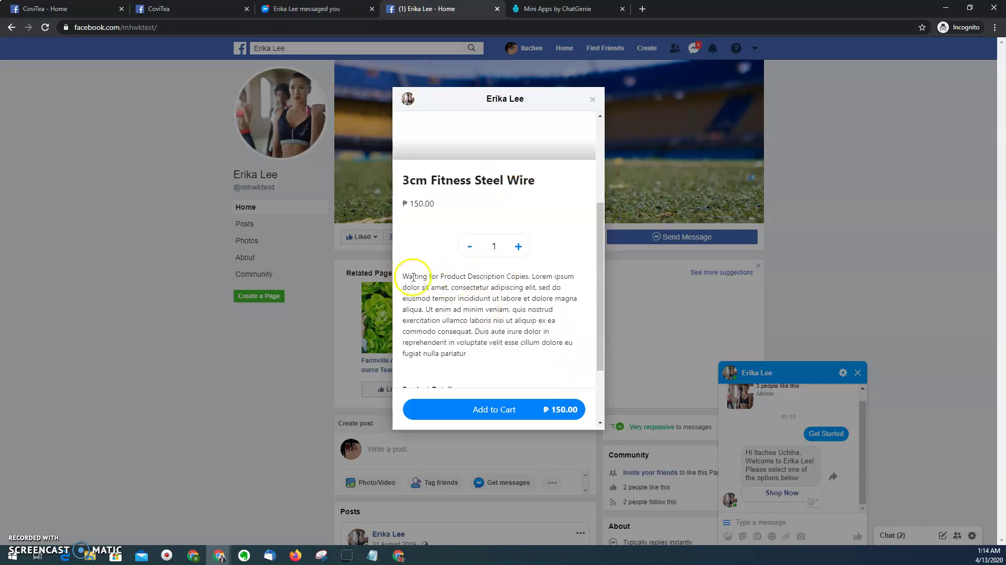
scroll(487, 277, "down", 2)
scroll(445, 230, "up", 2)
scroll(427, 223, "down", 3)
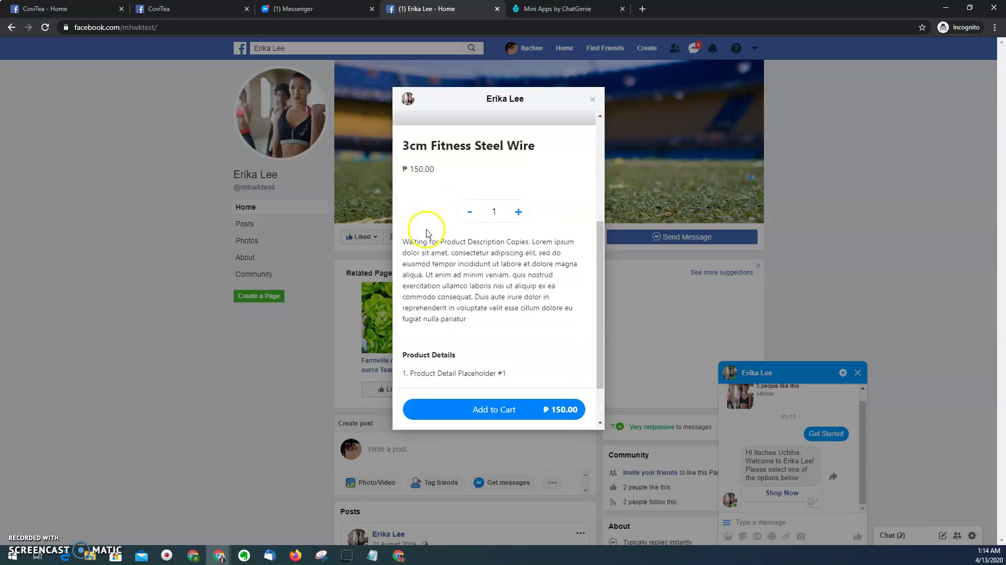
scroll(489, 293, "up", 2)
scroll(497, 275, "up", 3)
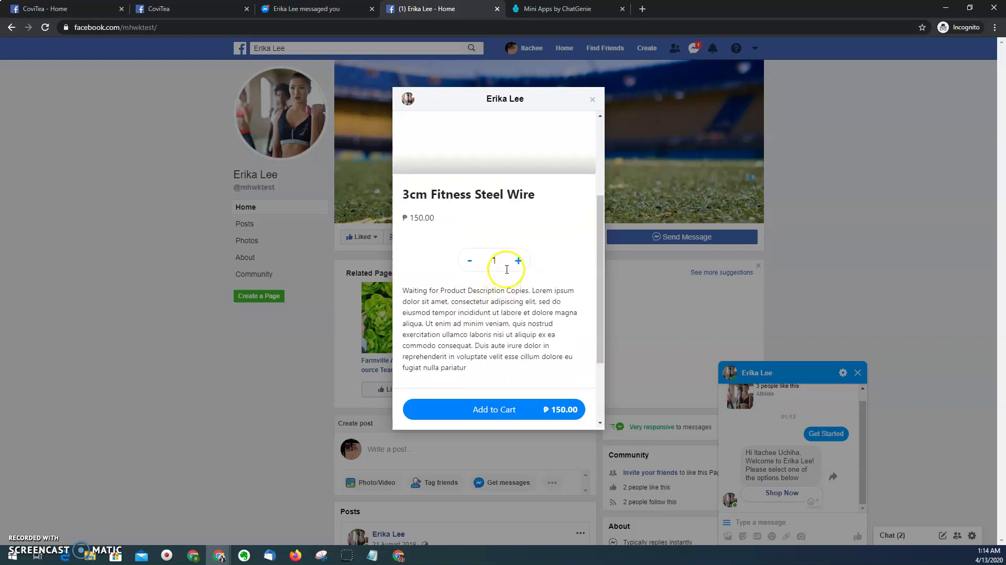
scroll(482, 241, "down", 2)
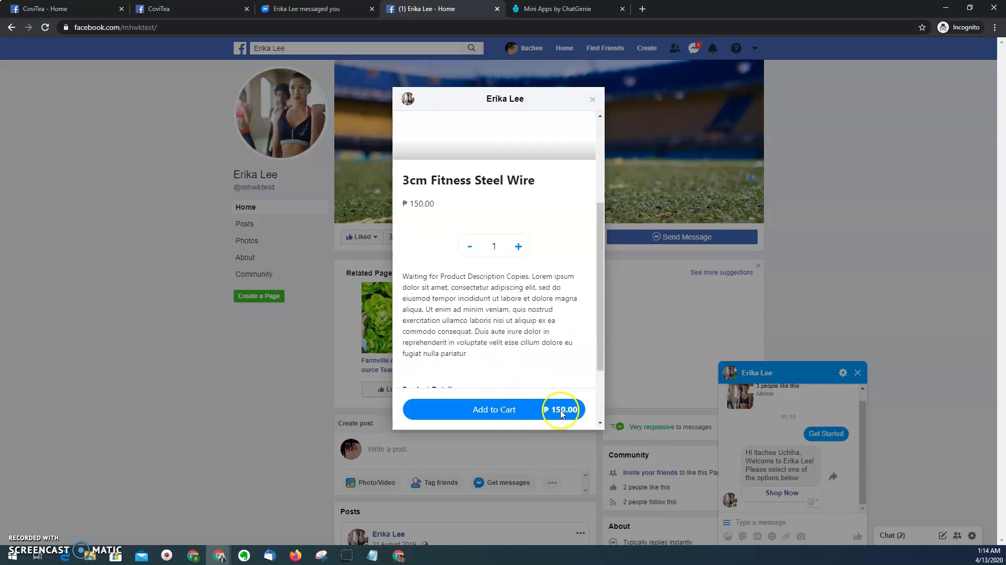
scroll(489, 318, "down", 1)
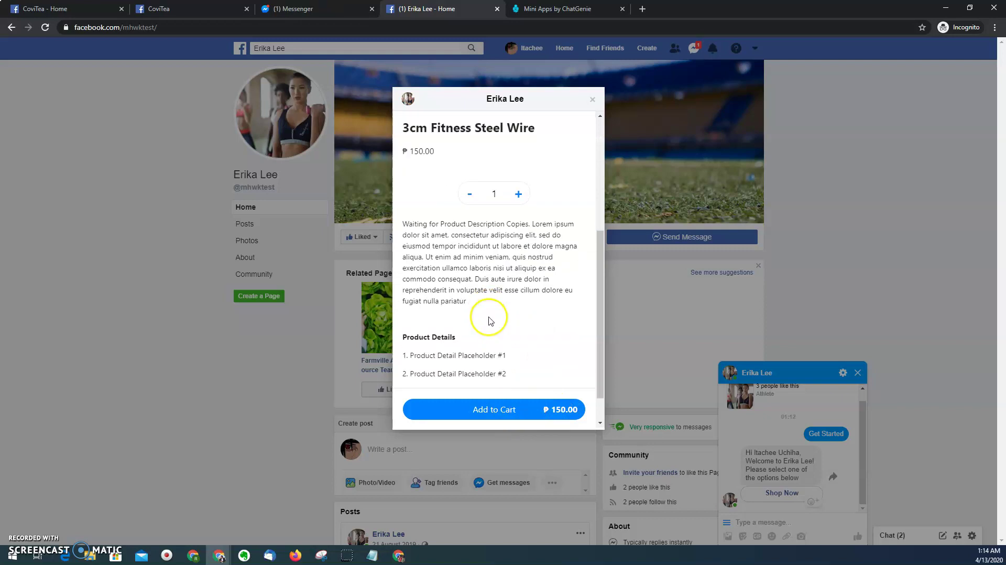
scroll(491, 340, "up", 2)
scroll(507, 347, "down", 3)
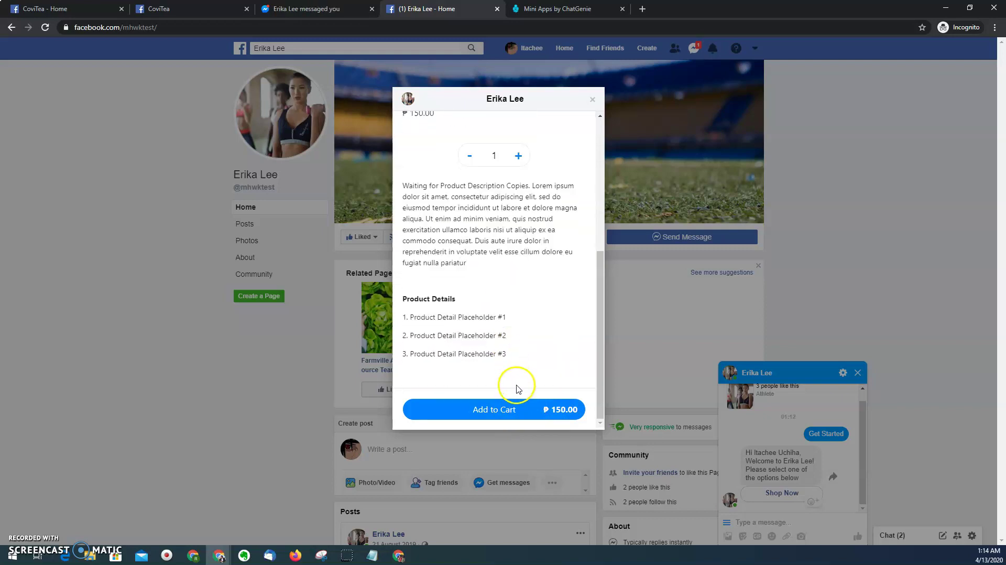
left_click(497, 414)
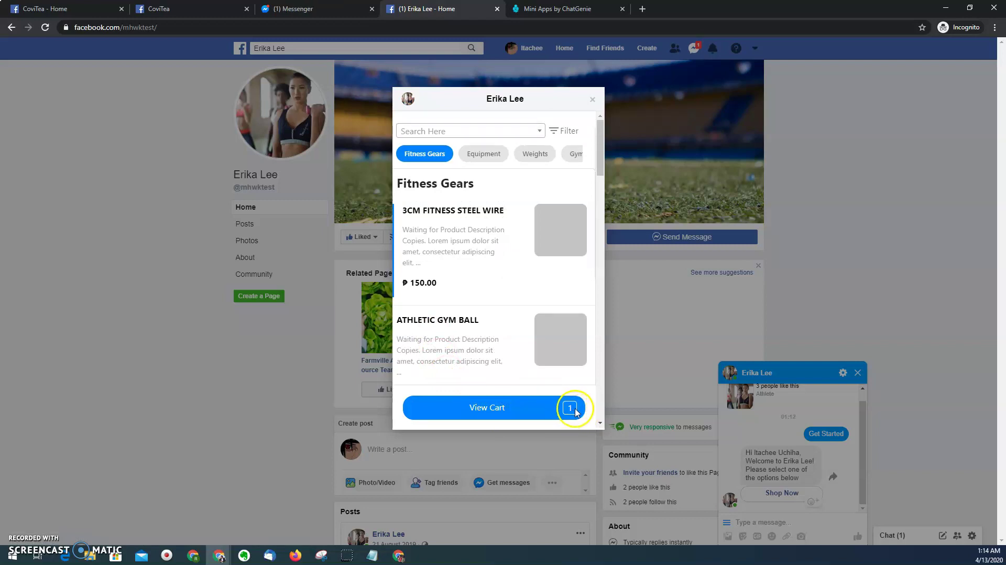
- In the cart, add the ₱100.00 Gift Wrap offer for a ₱260.00 grand total
left_click(524, 409)
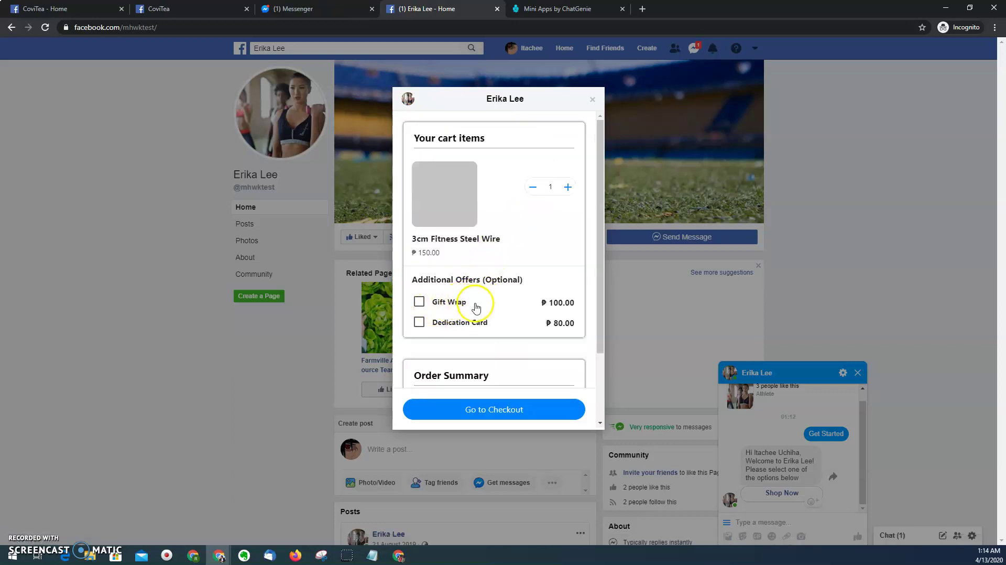
scroll(478, 301, "down", 1)
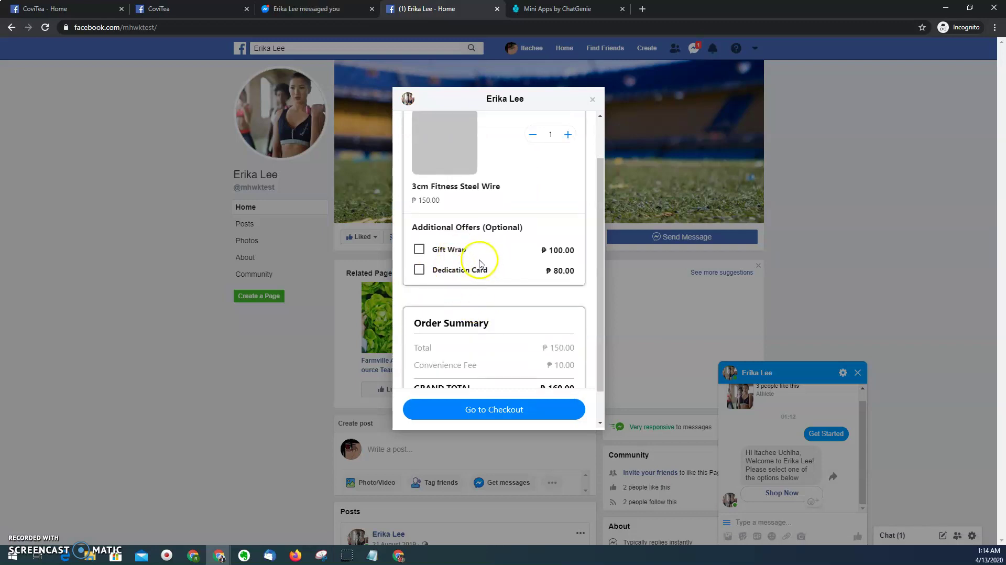
scroll(471, 178, "up", 1)
scroll(459, 225, "down", 1)
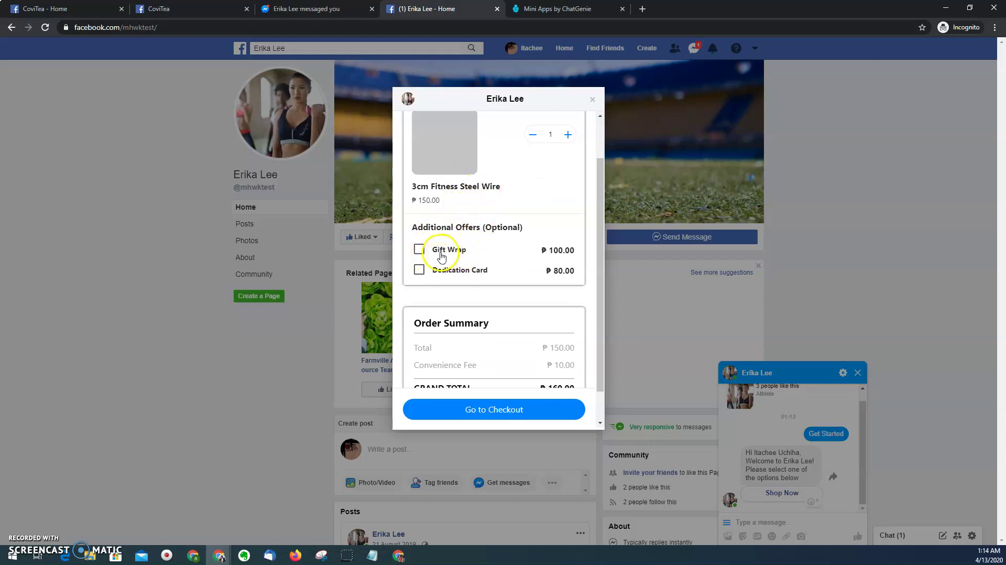
left_click(446, 255)
scroll(437, 241, "down", 1)
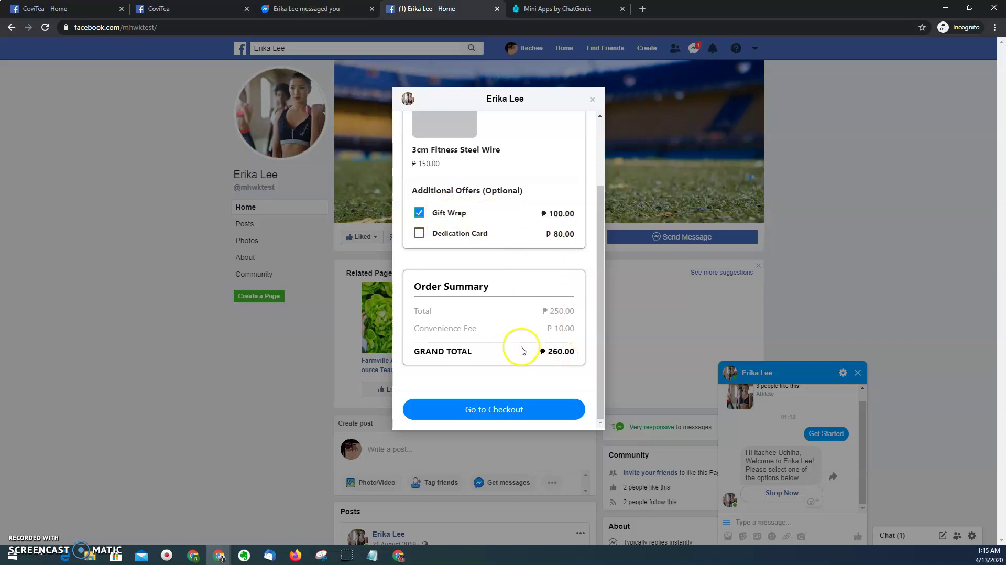
- At checkout, enter the e-mail, mobile number and street number 556, then submit the delivery details
left_click(492, 412)
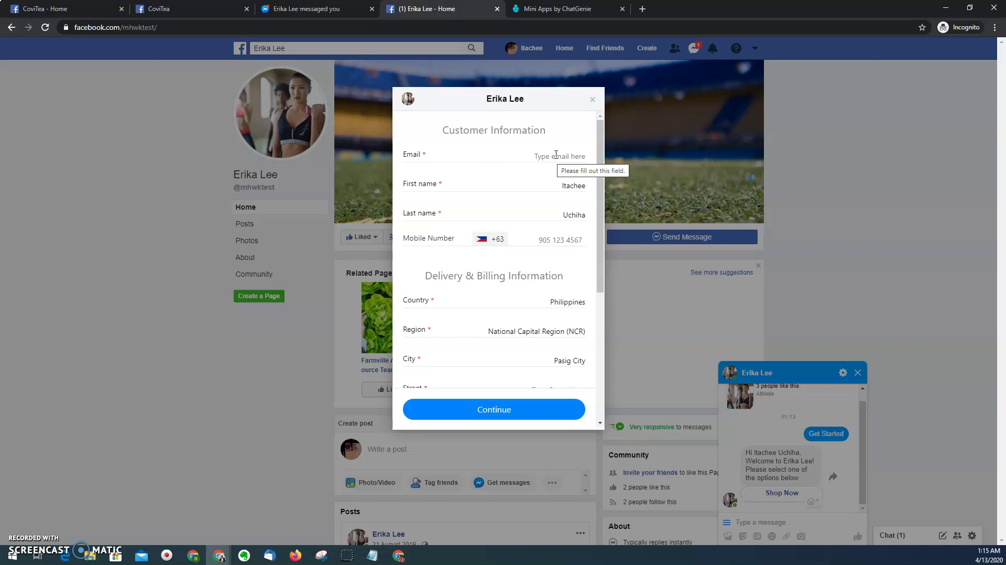
scroll(561, 154, "down", 1)
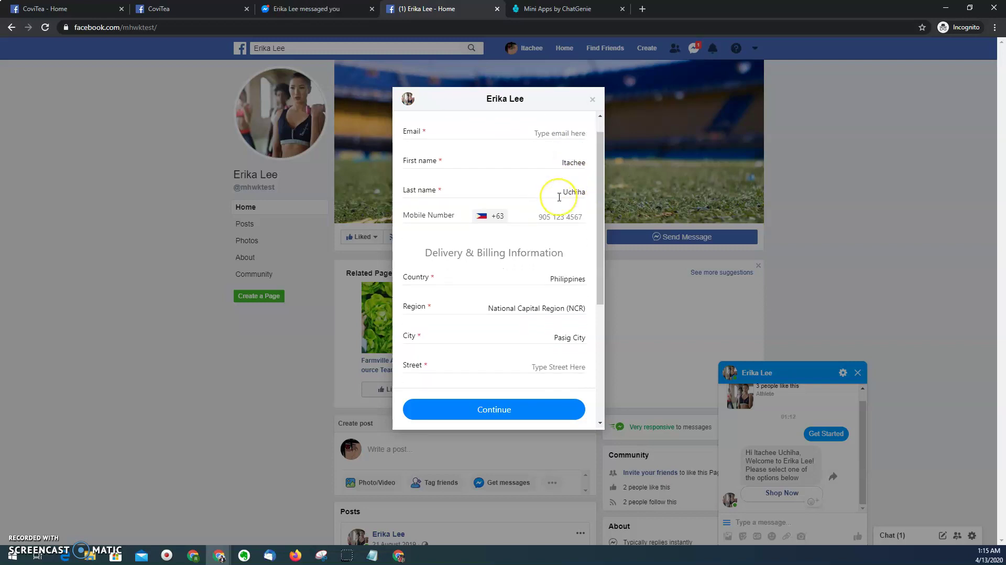
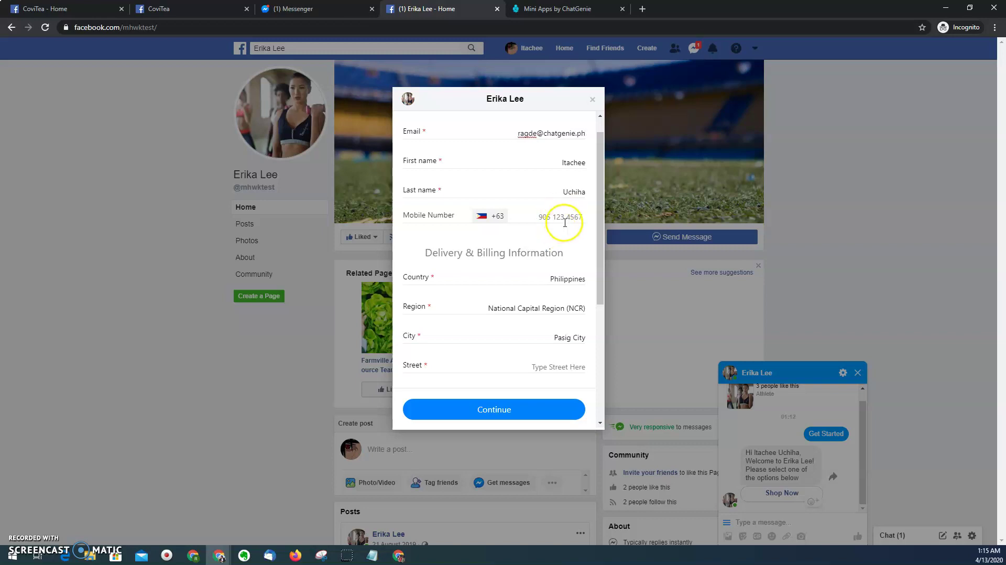
scroll(562, 217, "down", 3)
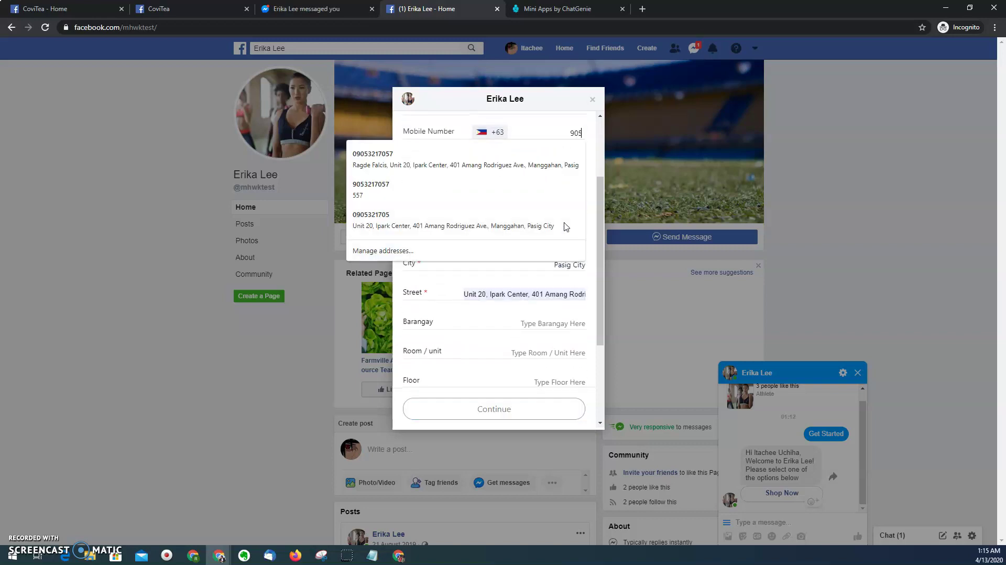
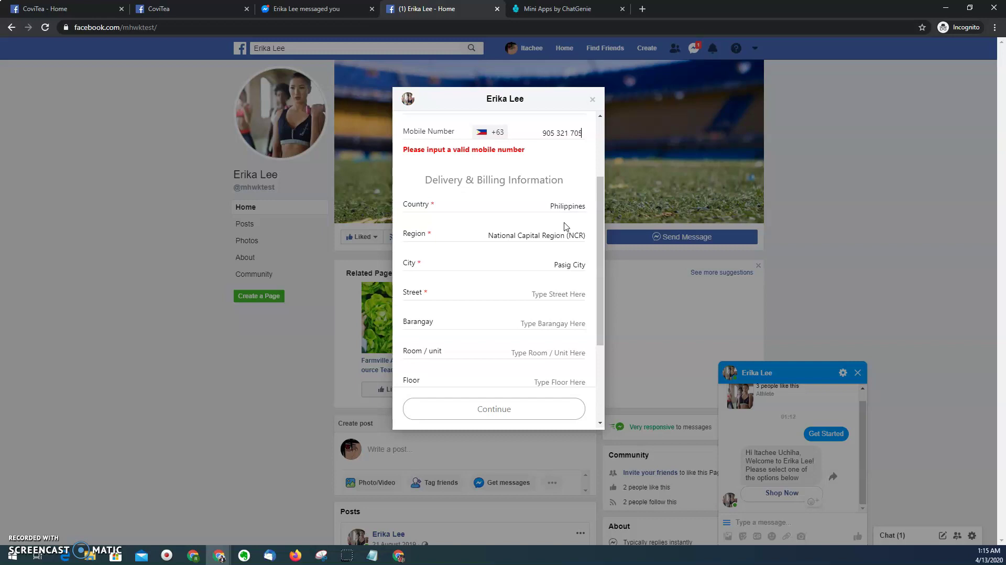
left_click(545, 283)
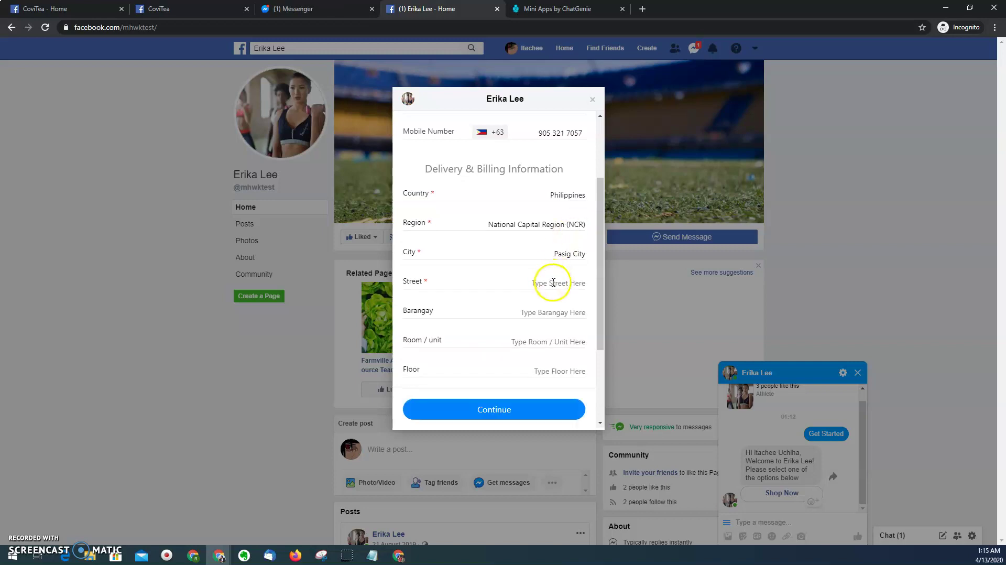
type("55")
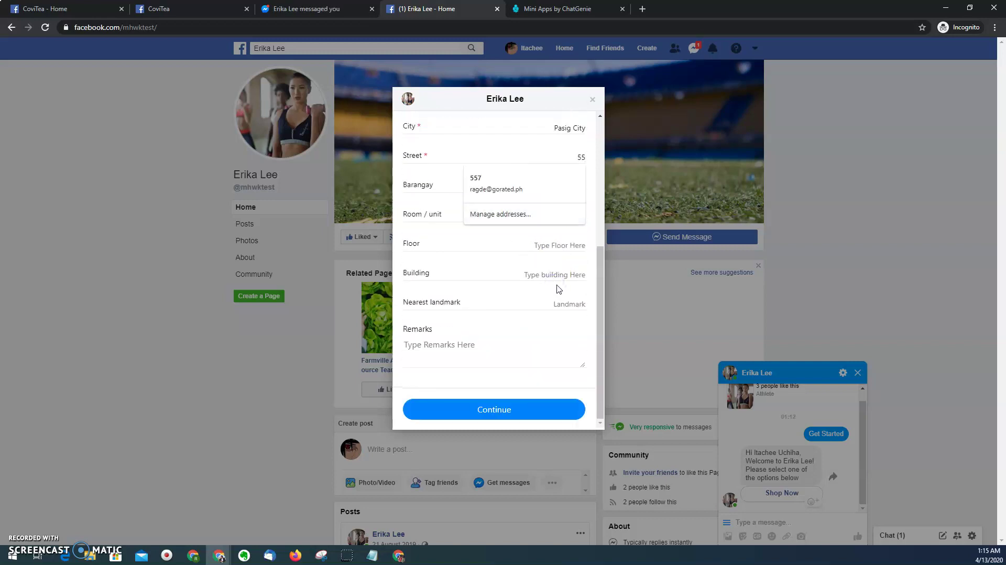
type("6")
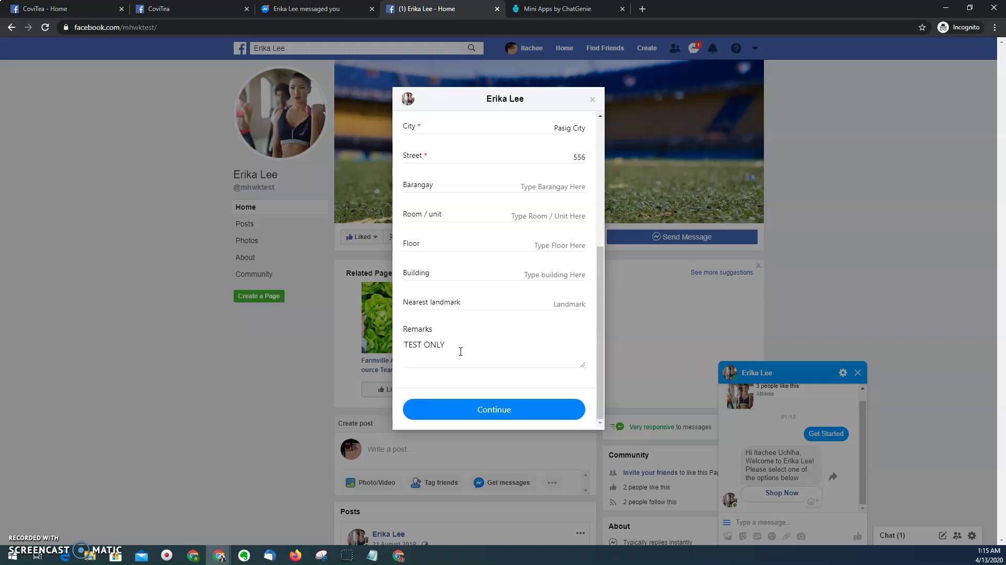
left_click(482, 413)
- Choose Standard Express shipping (₱50.00) over 1-Day Shipping Express, making the grand total ₱310.00
left_click(482, 414)
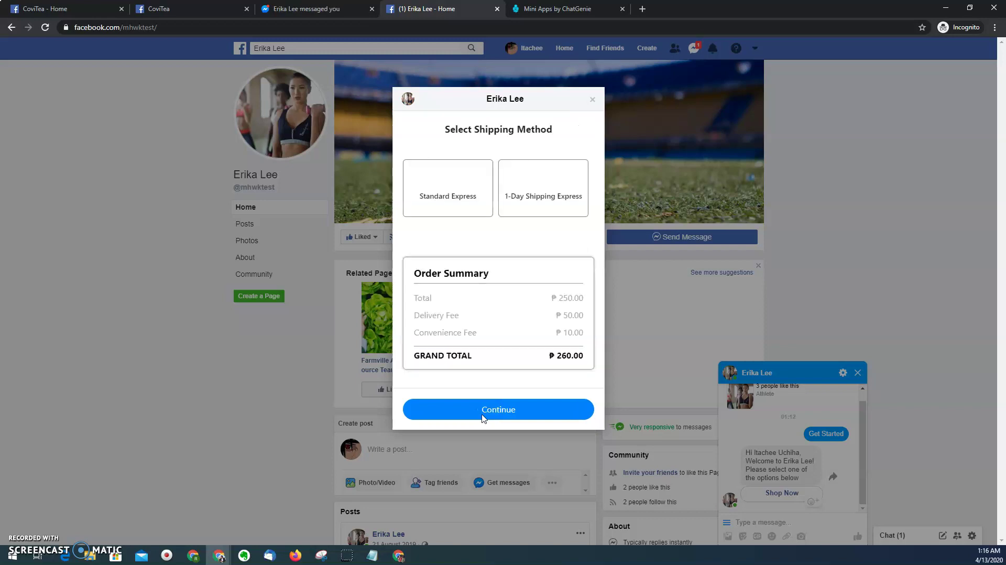
left_click(461, 208)
left_click(461, 209)
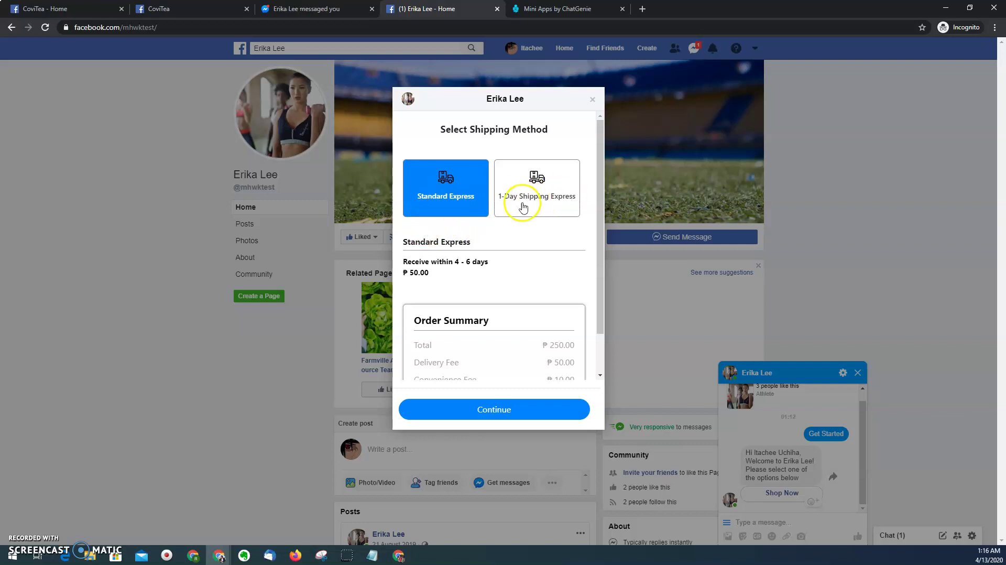
scroll(530, 217, "down", 1)
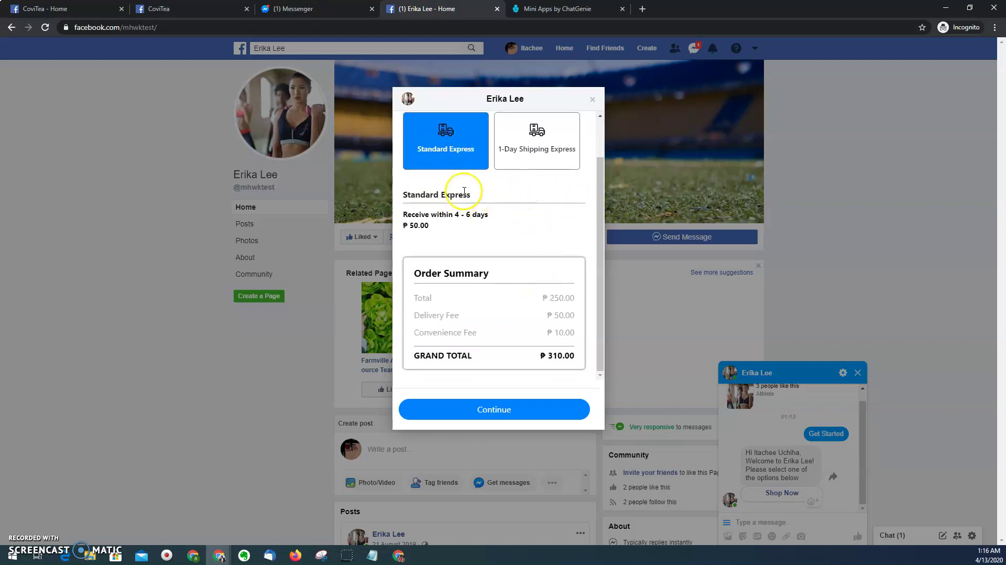
left_click(523, 153)
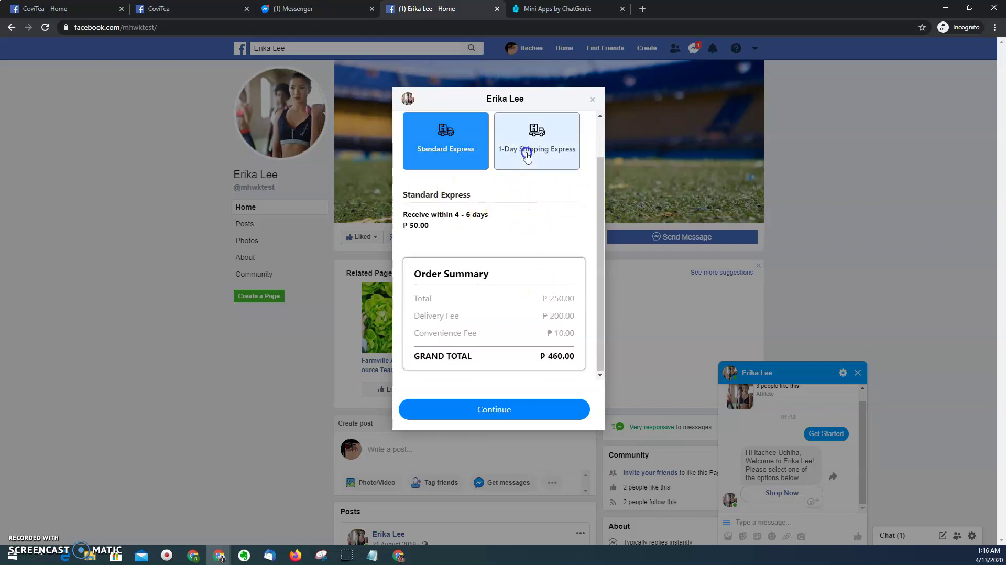
left_click(461, 151)
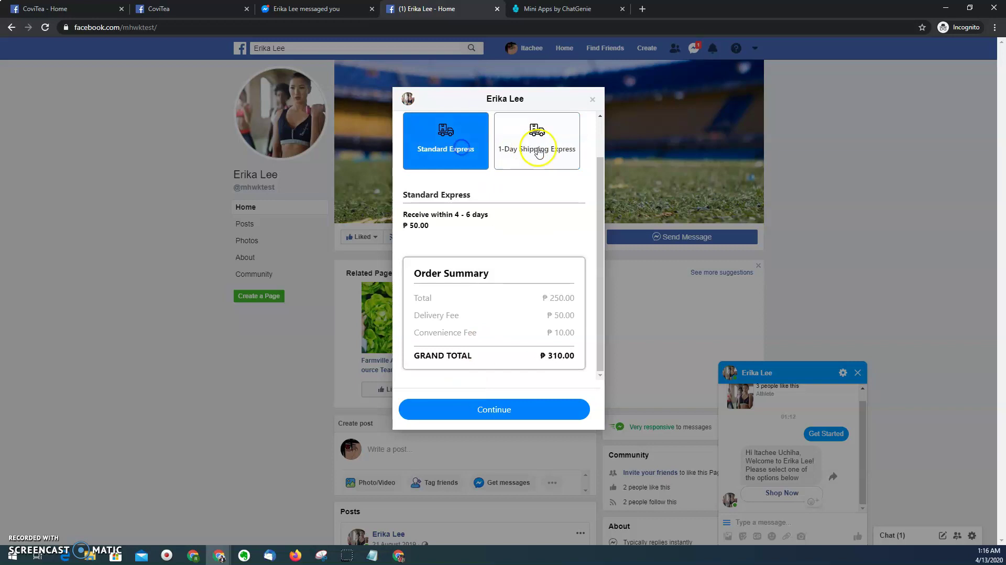
left_click(491, 408)
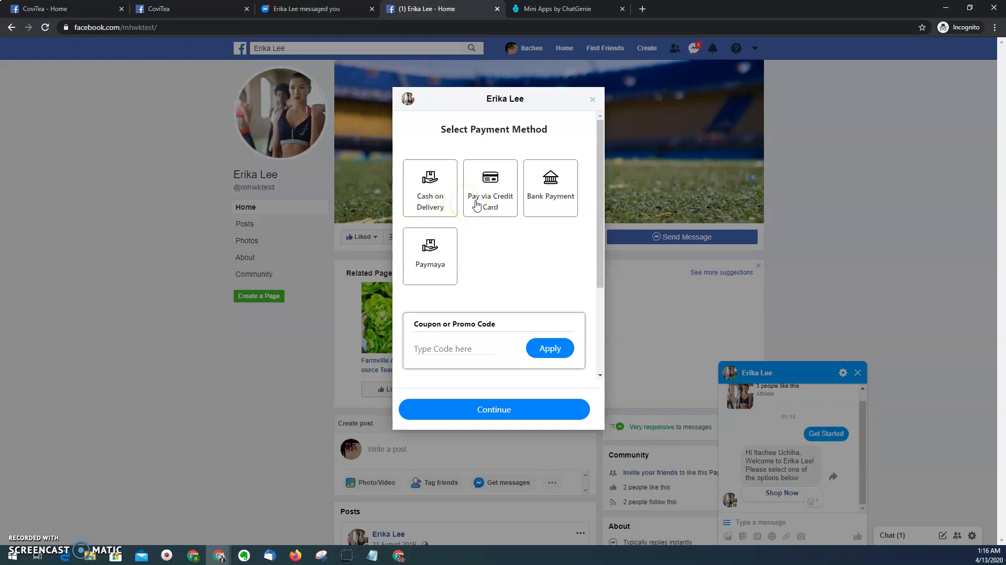
- Compare the credit card, bank and Paymaya payment options, then settle on Cash on Delivery
left_click(458, 212)
left_click(444, 205)
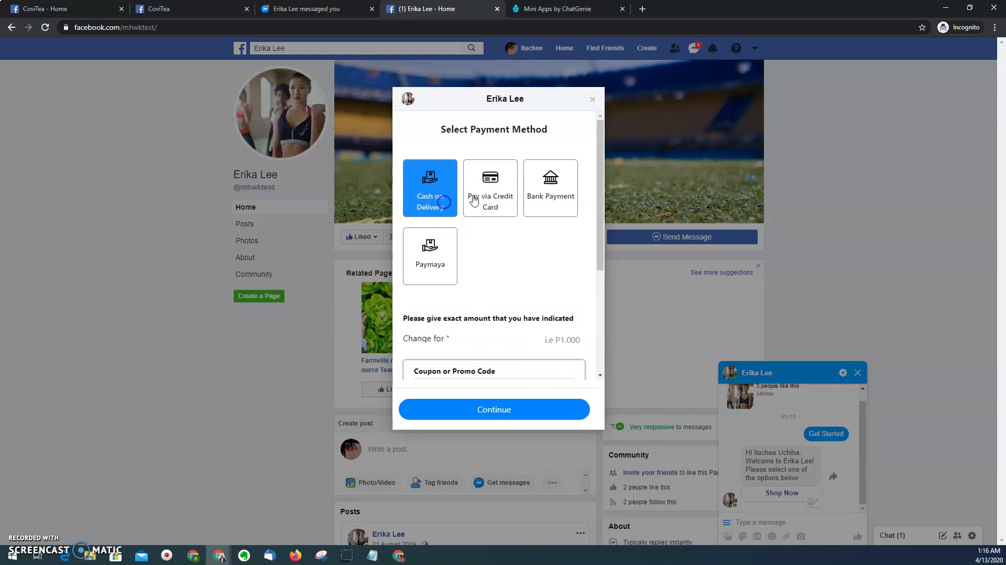
left_click(498, 207)
left_click(548, 206)
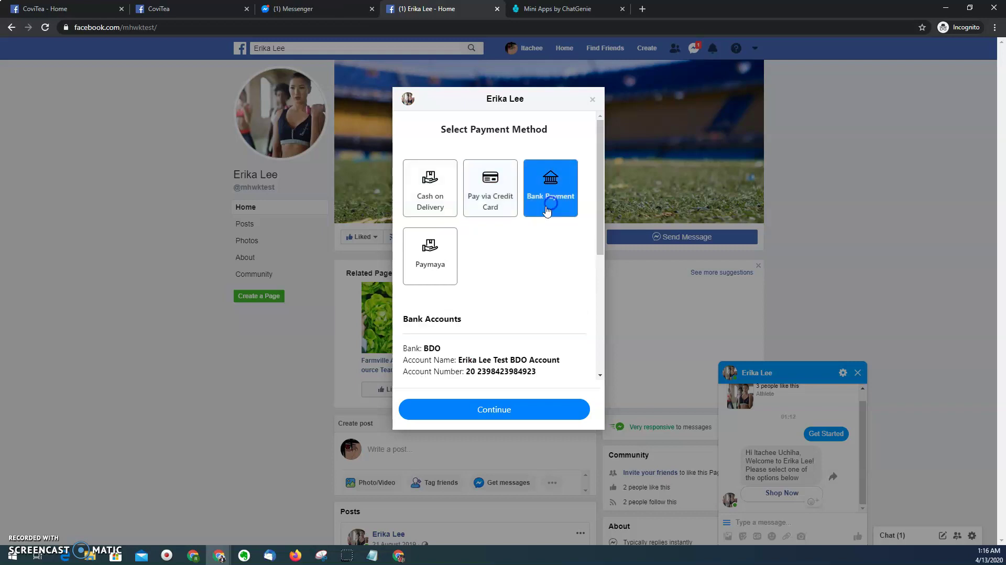
left_click(428, 257)
scroll(471, 235, "down", 1)
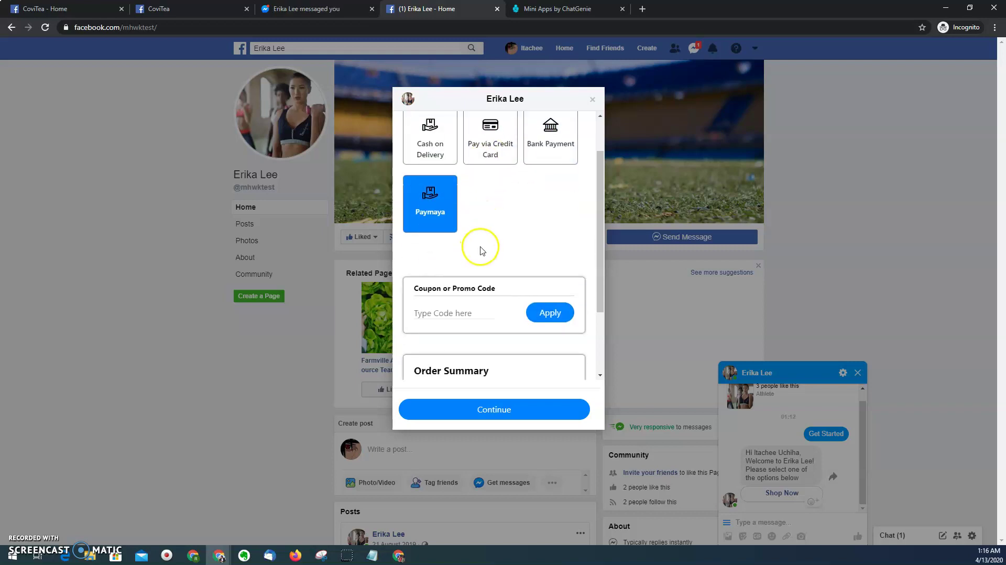
left_click(492, 237)
left_click(433, 150)
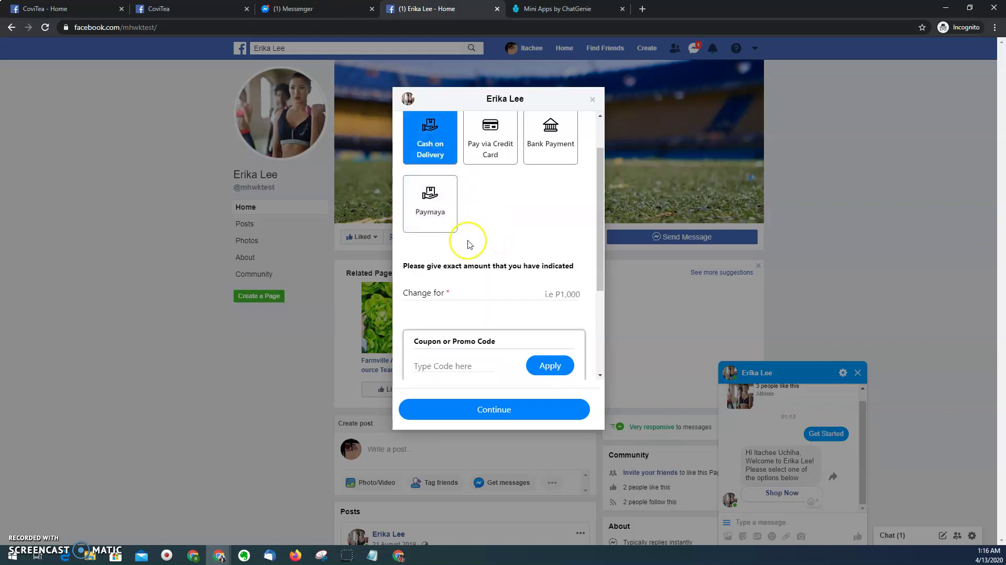
scroll(468, 242, "down", 1)
scroll(468, 242, "down", 1)
scroll(471, 239, "up", 1)
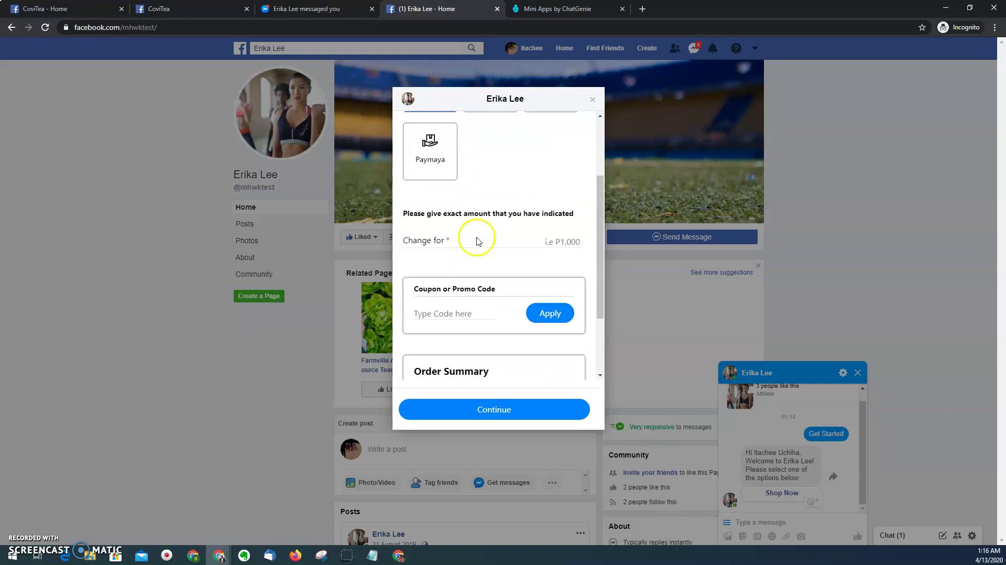
scroll(541, 242, "down", 2)
scroll(544, 244, "up", 1)
- Enter 500 as the change amount and continue to the order review
left_click(550, 247)
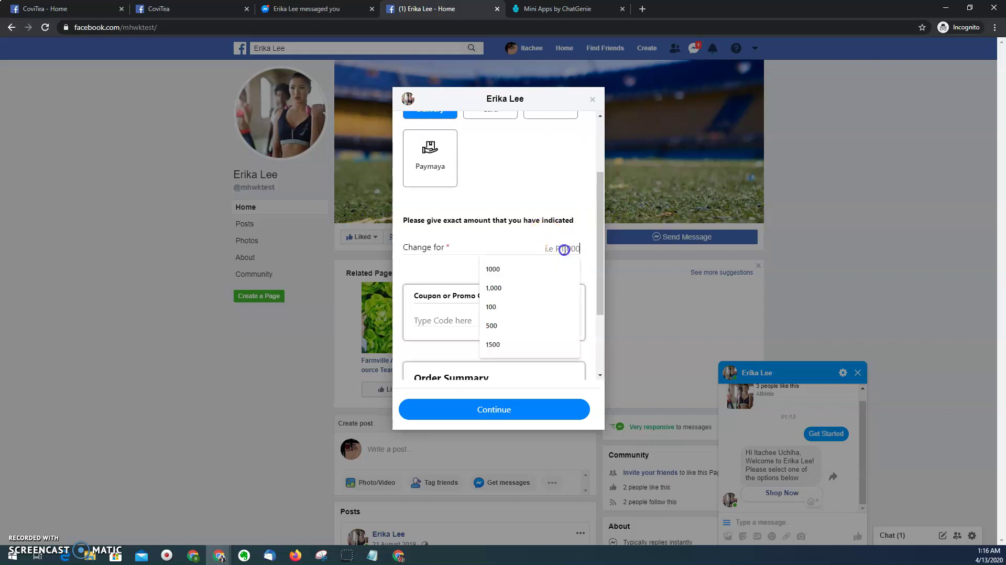
scroll(566, 246, "down", 1)
left_click(474, 250)
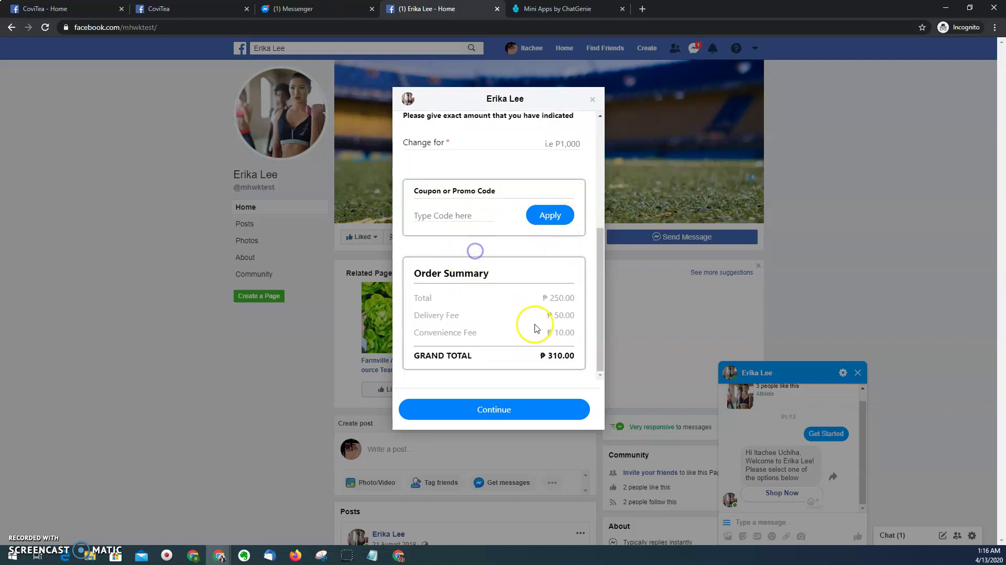
scroll(541, 252, "up", 1)
left_click(563, 195)
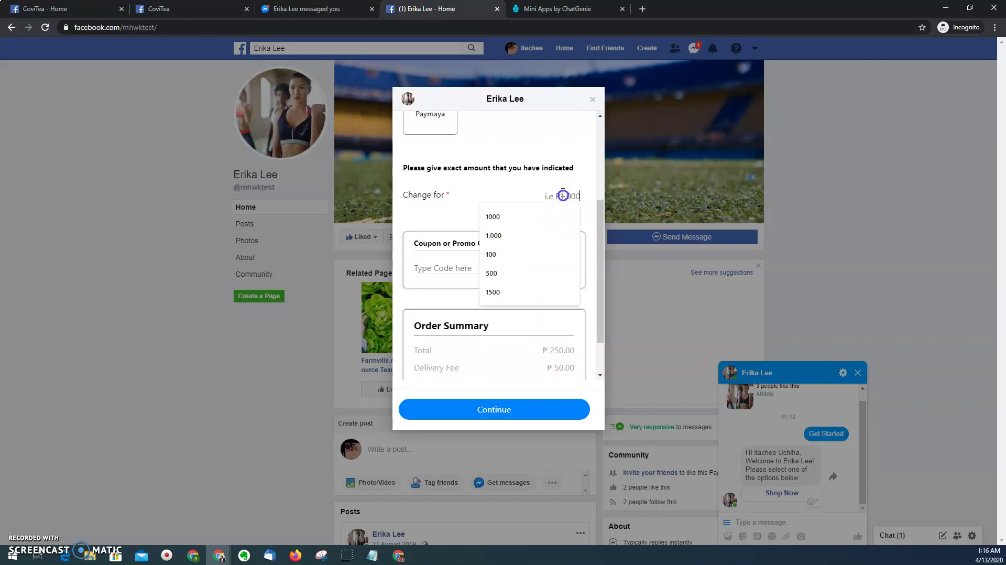
type("500")
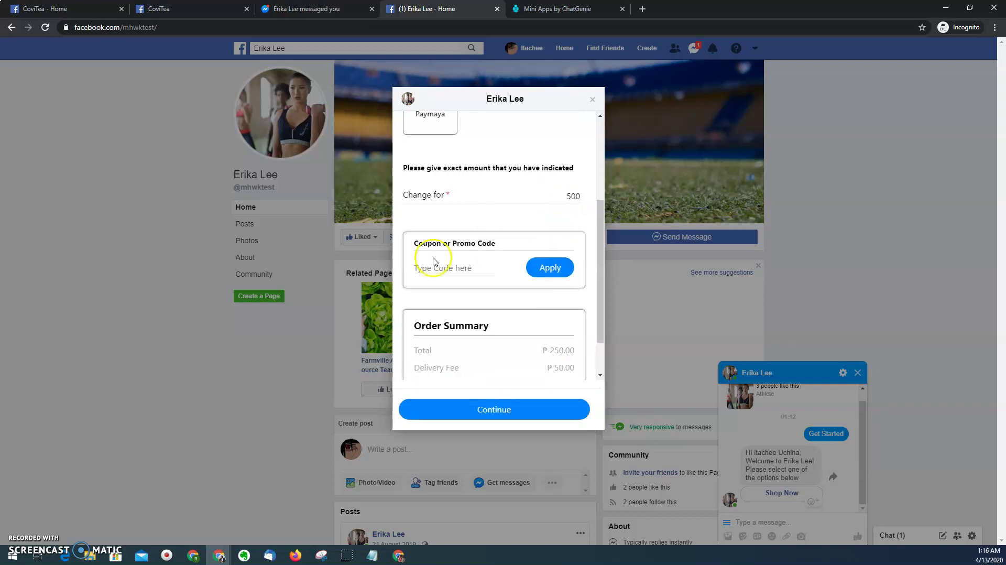
scroll(433, 261, "down", 1)
left_click(495, 409)
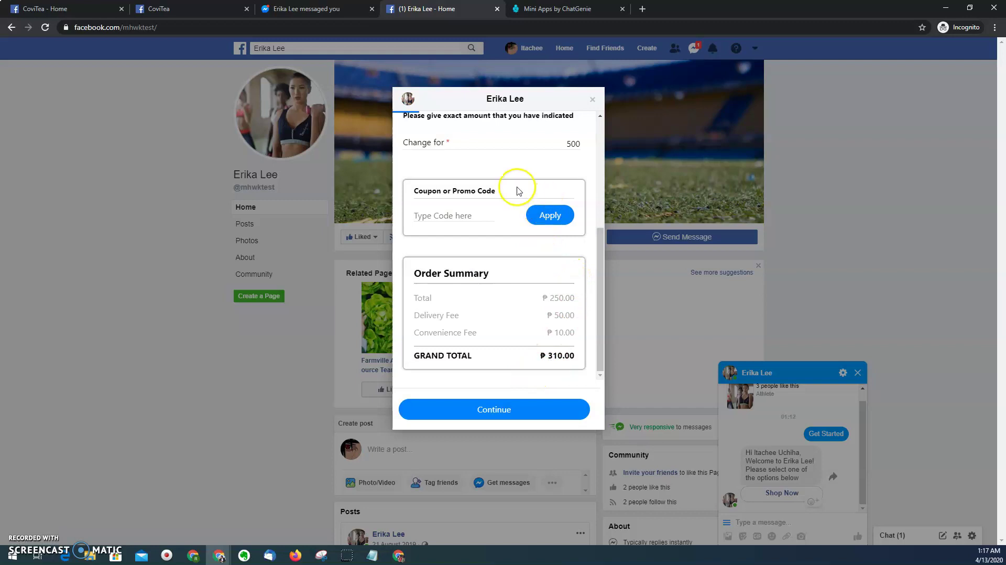
- Pay the ₱336.79 order total from the Order Summary
scroll(520, 210, "down", 5)
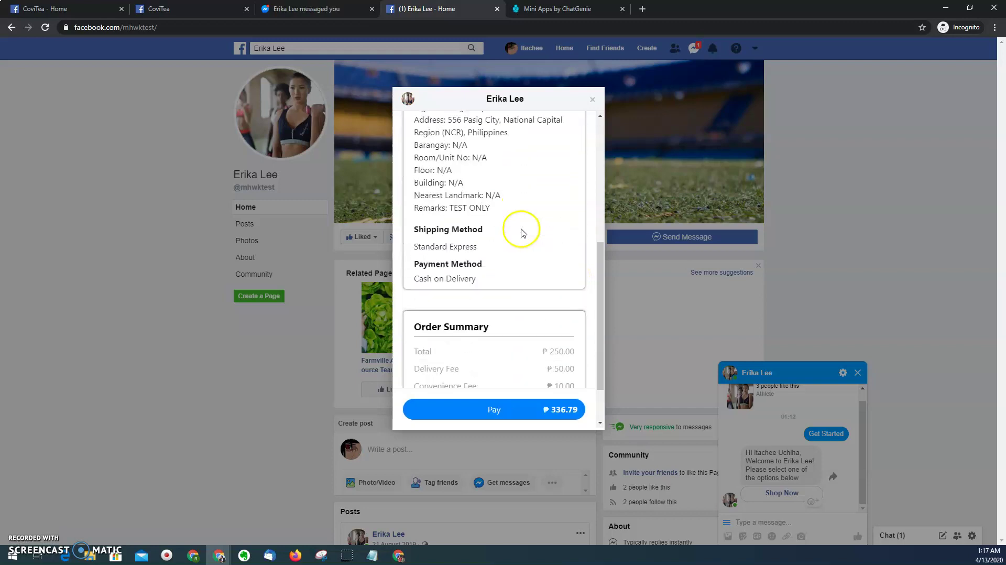
scroll(521, 231, "down", 1)
left_click(492, 411)
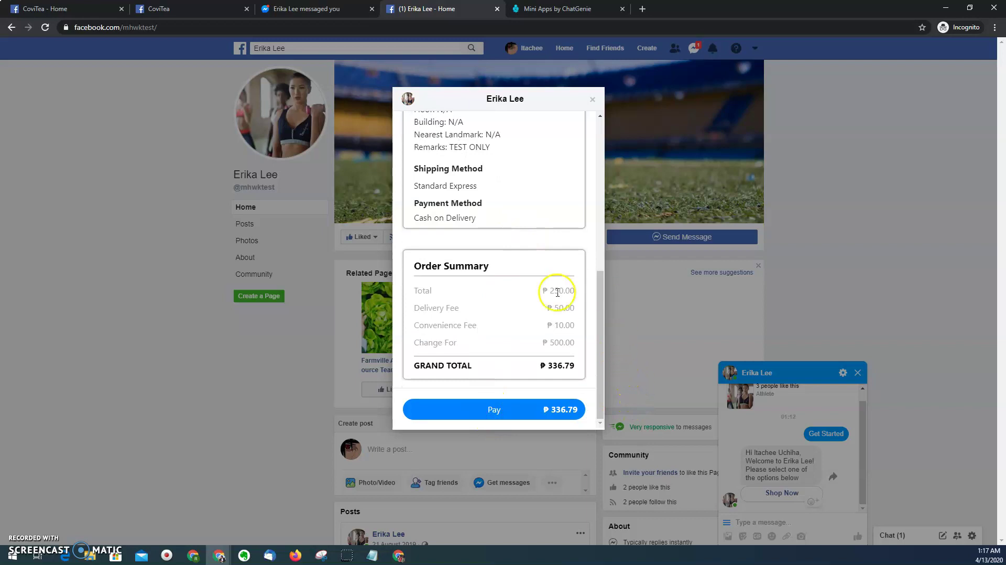
left_click(493, 411)
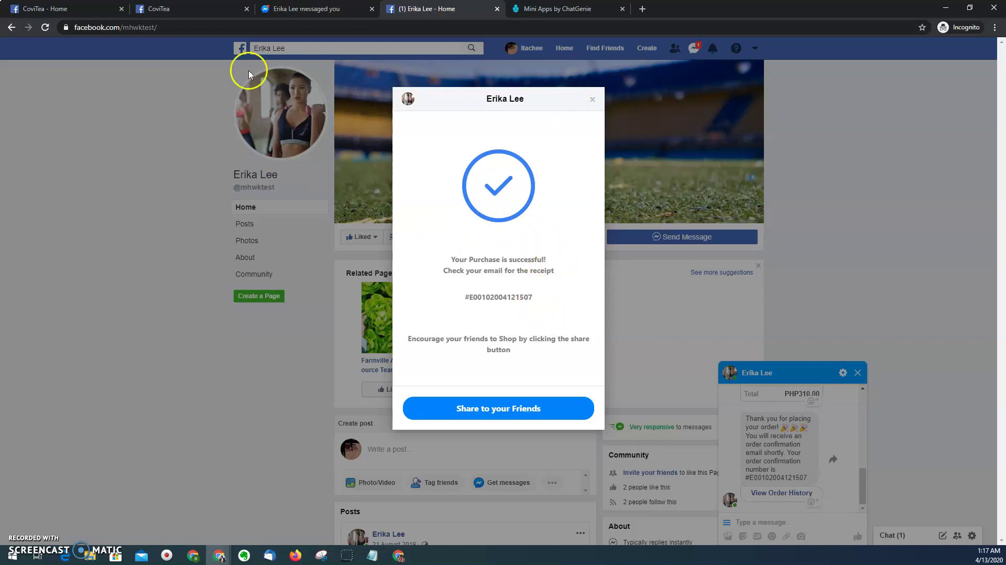
- Copy the shop's Messenger share link and close the mini app
left_click(504, 409)
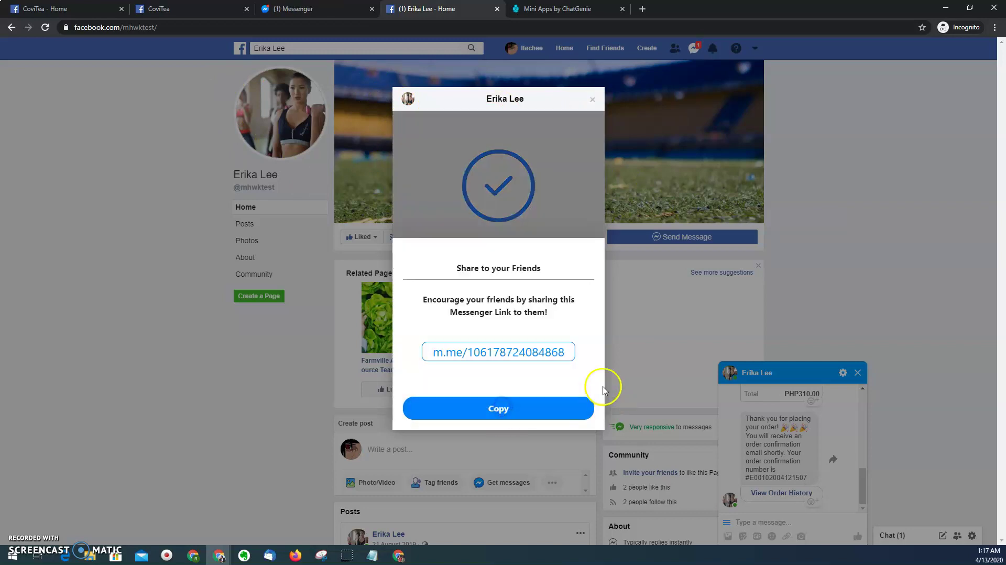
left_click(502, 411)
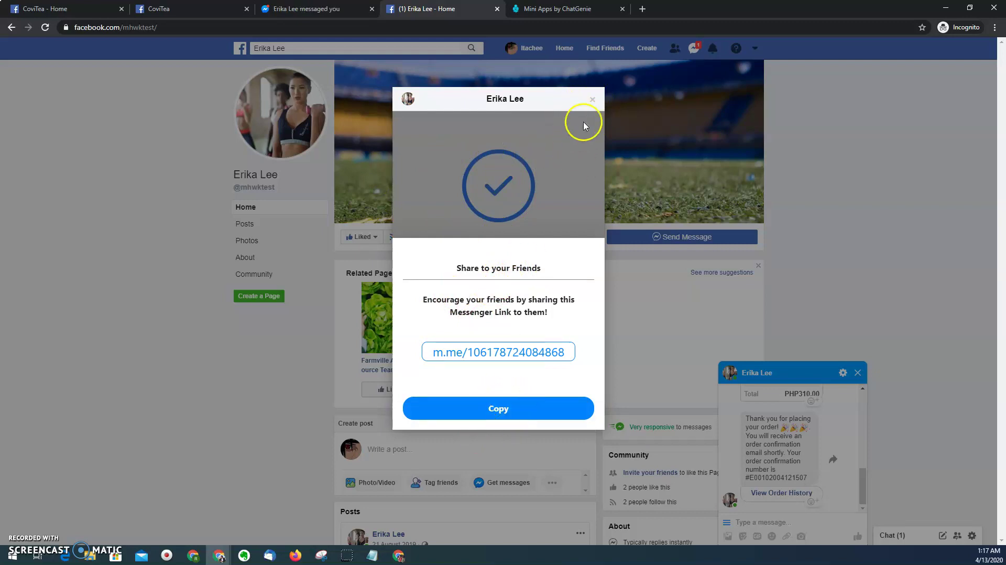
left_click(593, 100)
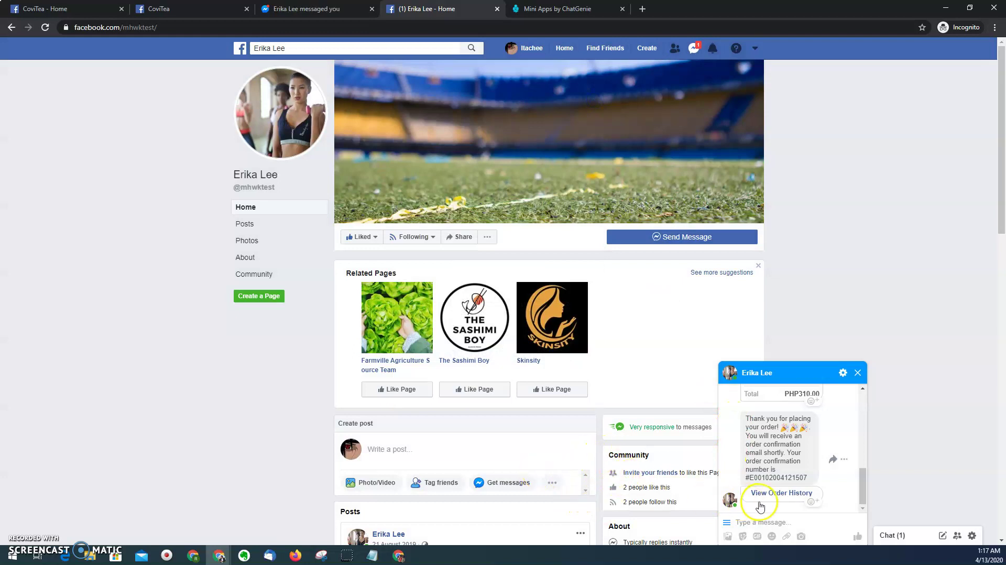
- Review the full order details in the chat, then switch to the Gmail browser window
scroll(773, 437, "up", 6)
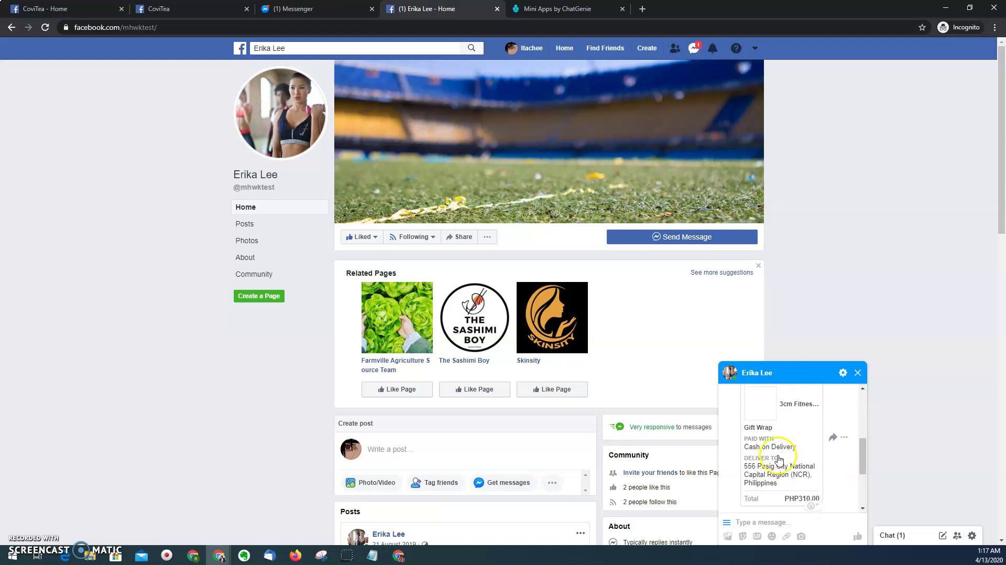
scroll(780, 476, "down", 3)
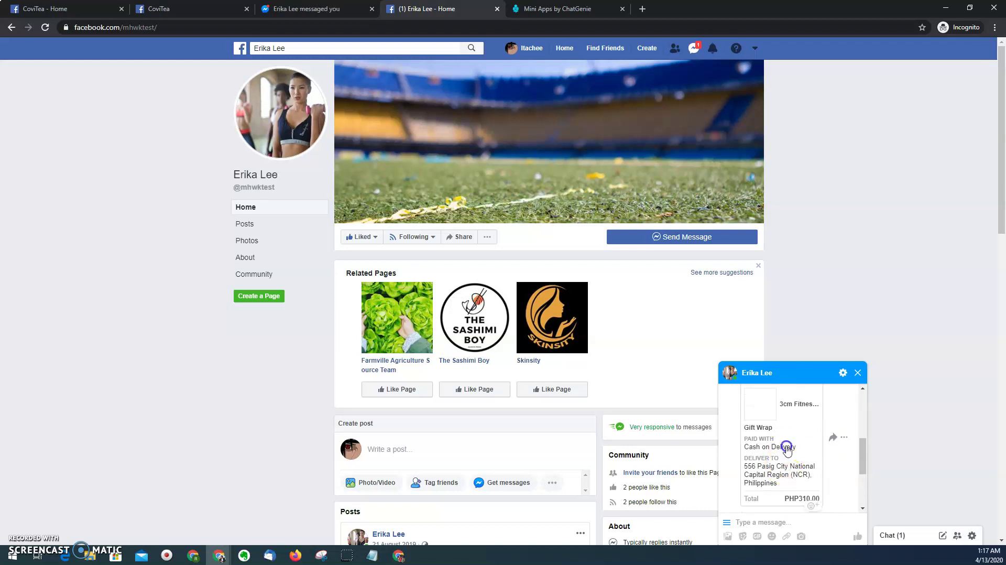
left_click(785, 449)
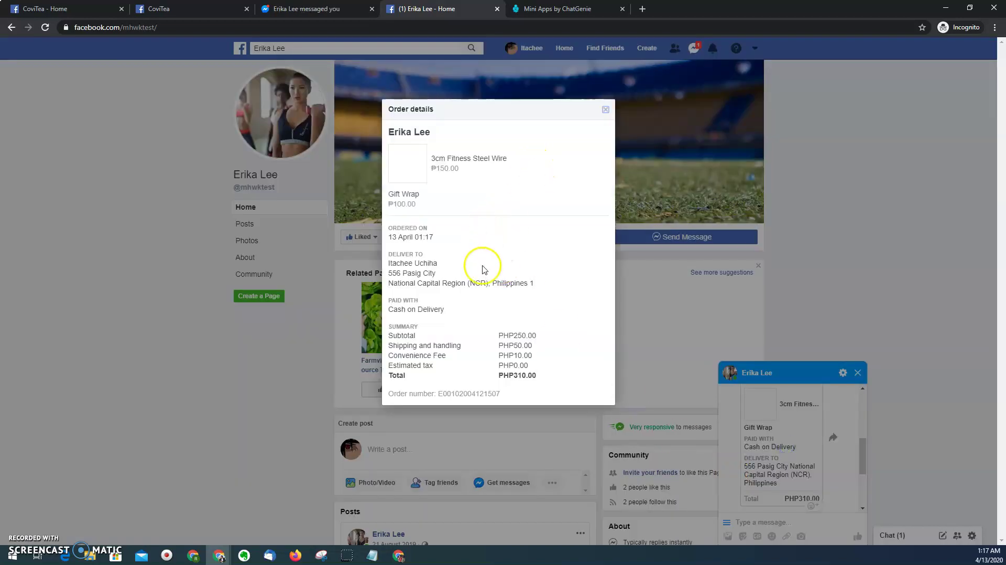
left_click(605, 110)
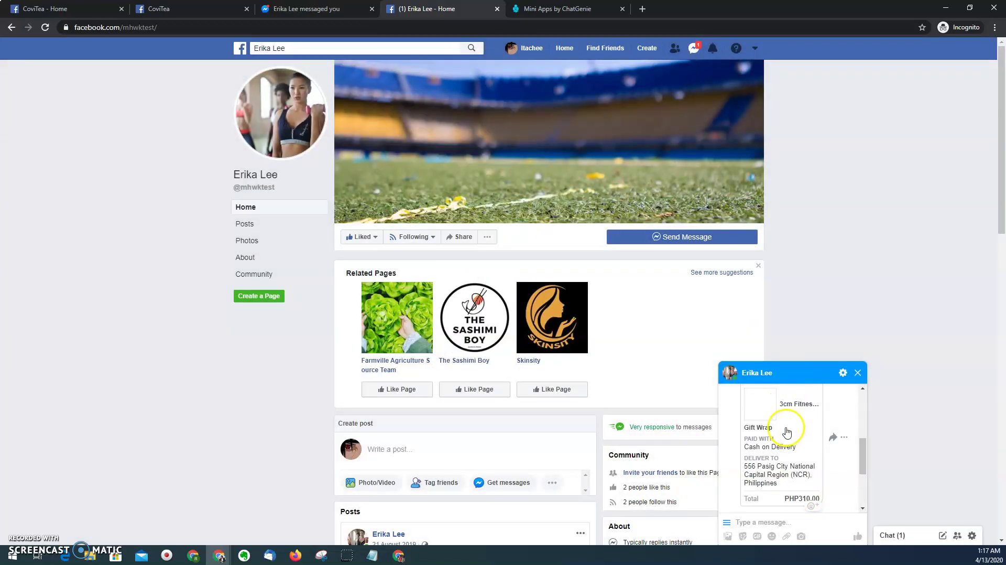
left_click(193, 555)
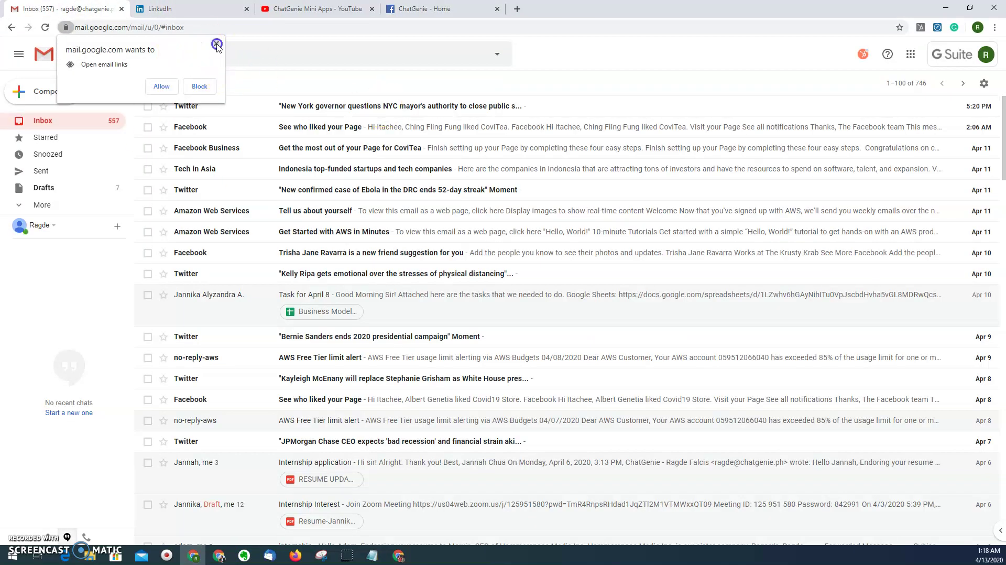
- Dismiss the Gmail permission prompt and open the newest Order Confirmation email
left_click(216, 44)
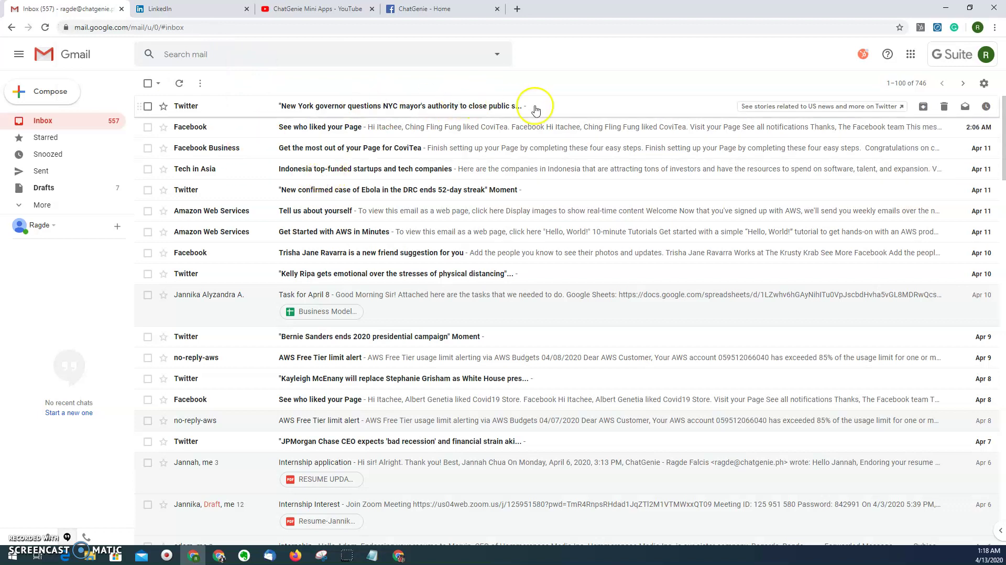
scroll(258, 145, "down", 3)
scroll(258, 145, "up", 3)
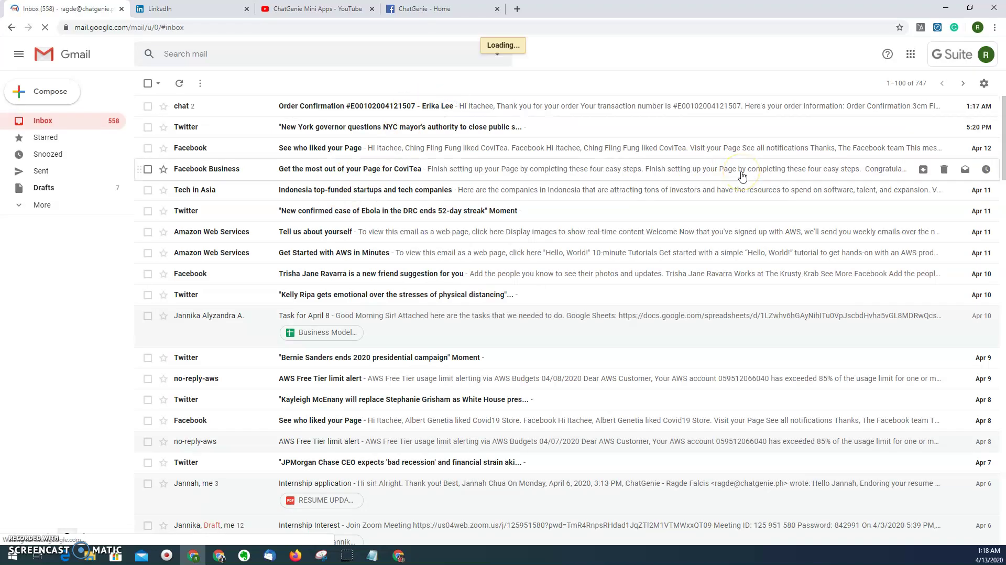
left_click(741, 176)
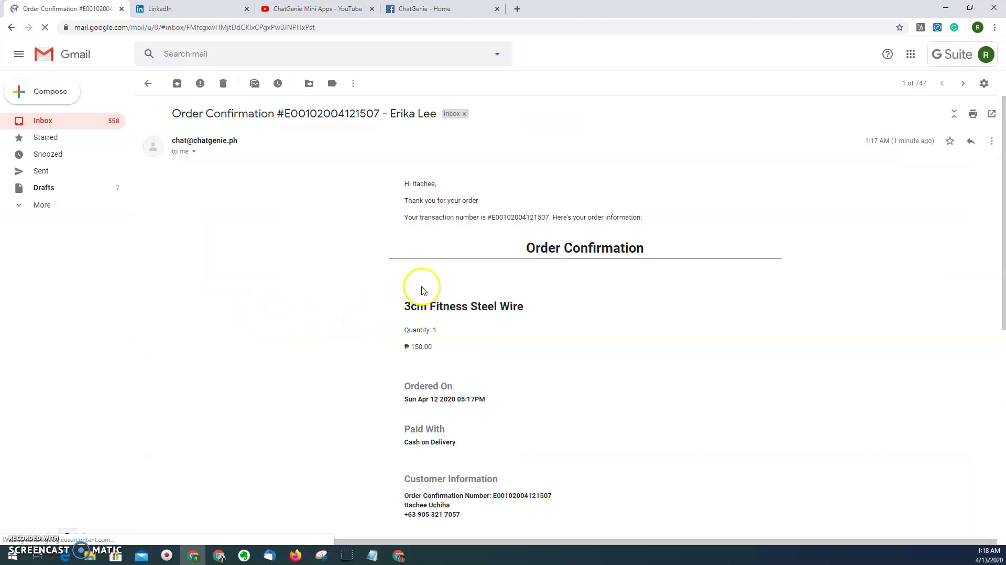
- Read through the email's order details: 3cm Fitness Steel Wire, Cash on Delivery, ₱310.00 total
scroll(512, 307, "down", 2)
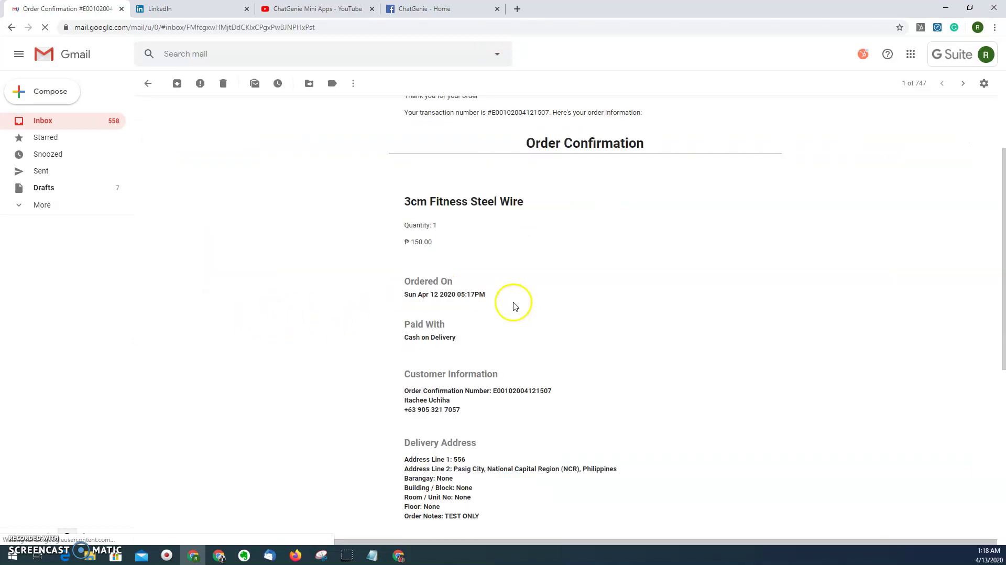
scroll(472, 259, "up", 2)
left_click_drag(399, 180, 453, 194)
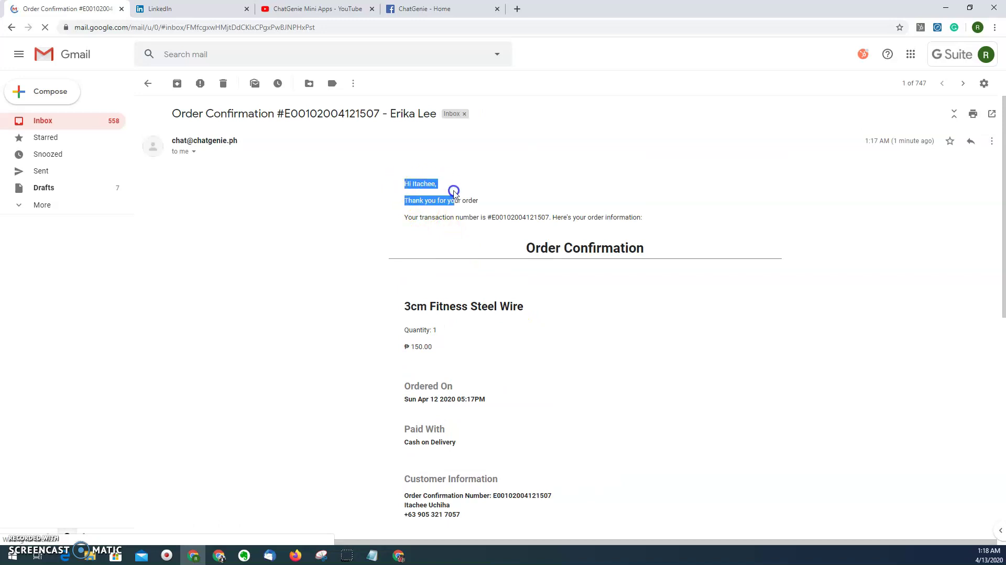
scroll(541, 316, "down", 4)
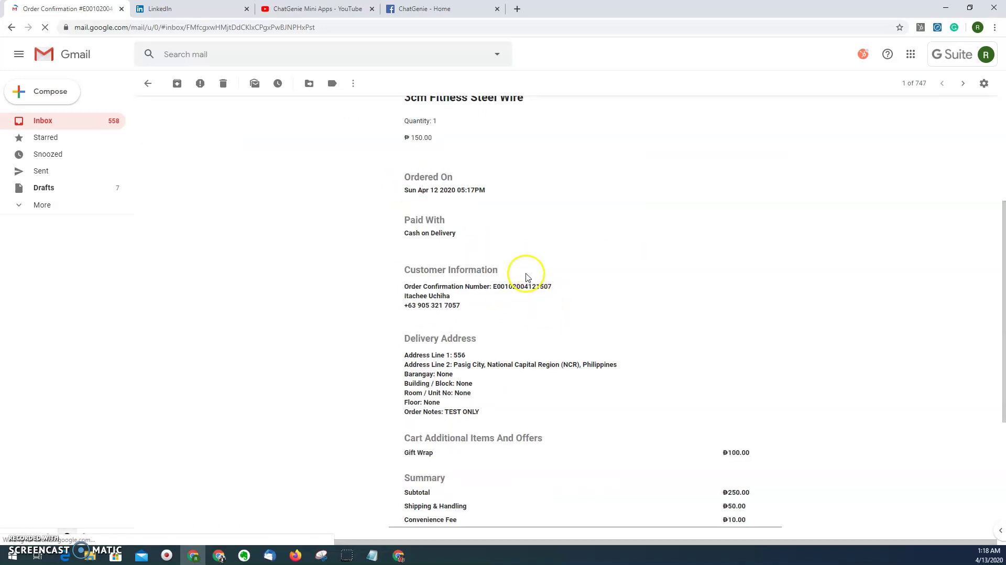
scroll(523, 269, "up", 2)
left_click_drag(412, 190, 548, 312)
scroll(548, 312, "down", 4)
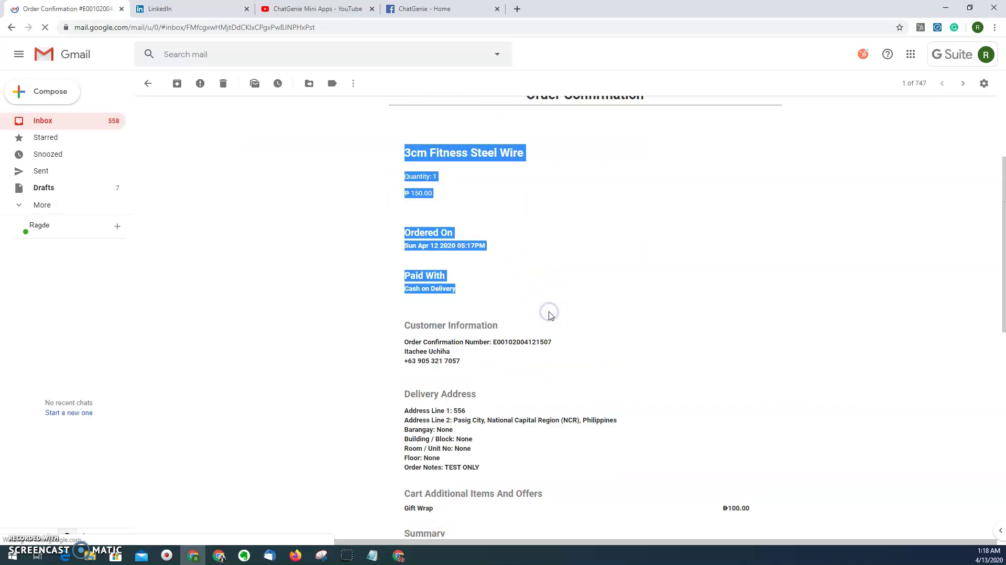
left_click(551, 314)
left_click(522, 274)
scroll(518, 272, "up", 3)
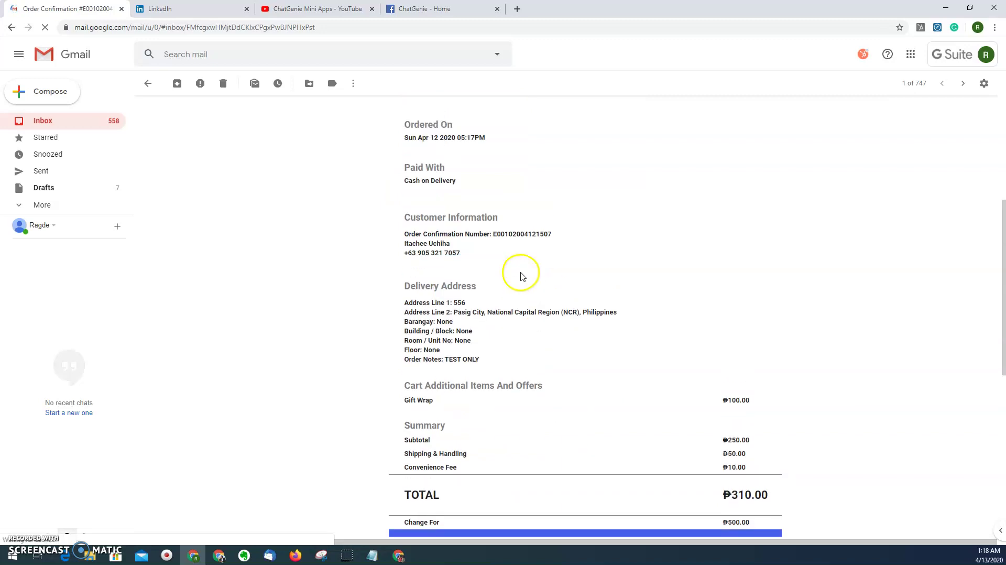
scroll(505, 275, "up", 1)
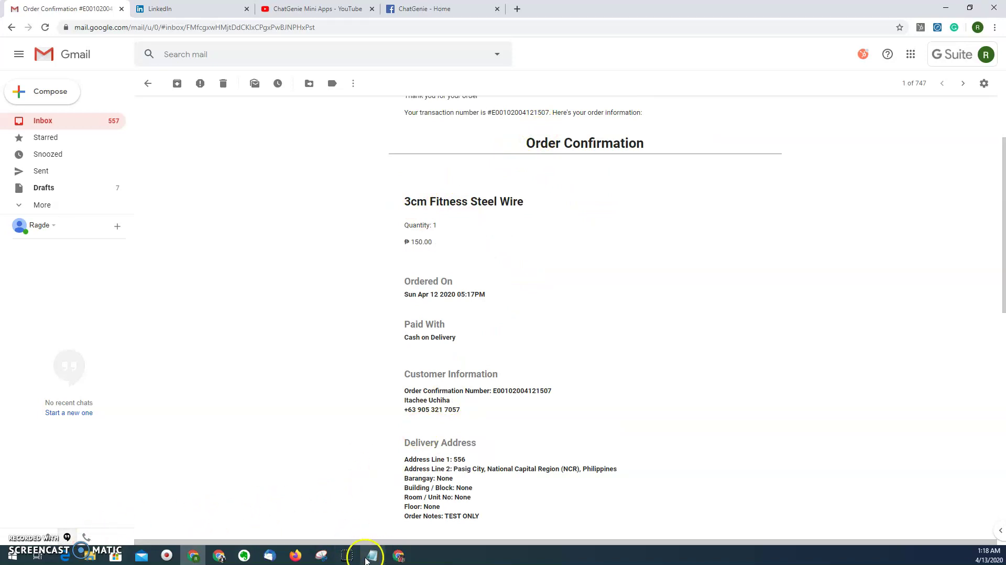
left_click(347, 556)
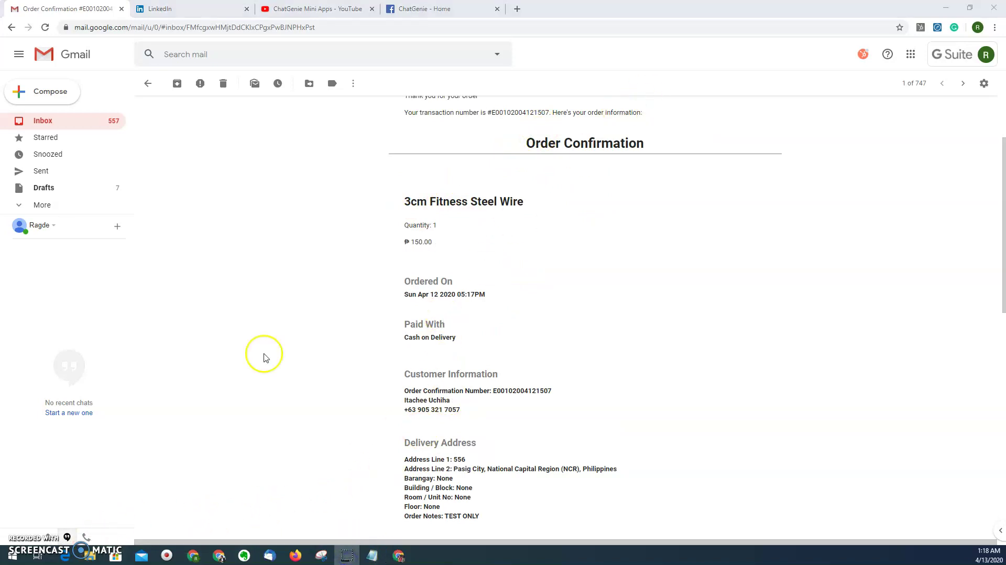
- Return to the incognito window showing the CoviTea Facebook page
left_click(86, 529)
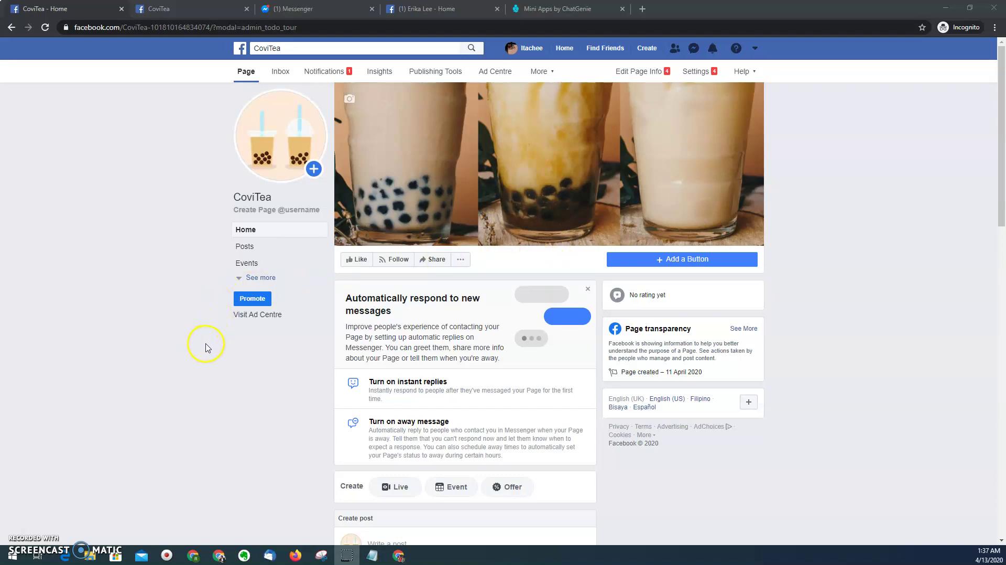
- Bring up the Notepad note listing the four Mini App requirements
key("alt+Tab")
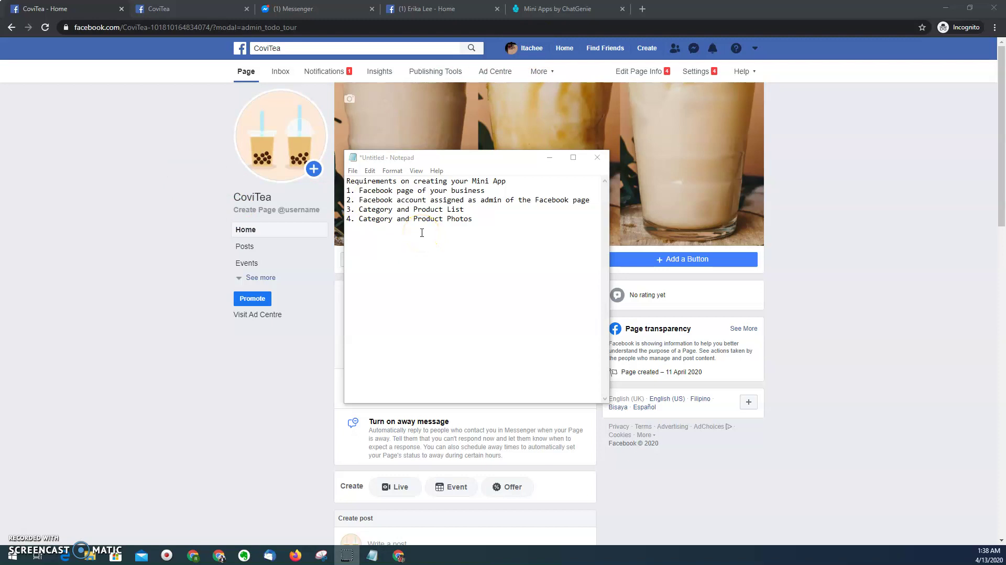
left_click(416, 245)
- Switch to the Mini Apps by ChatGenie tab and check its login page address
left_click(284, 343)
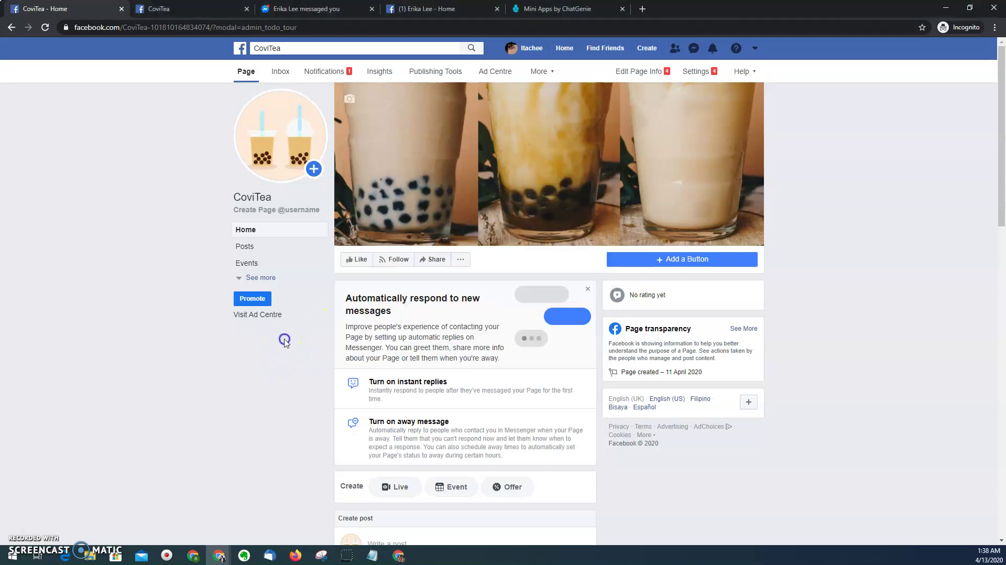
left_click(538, 19)
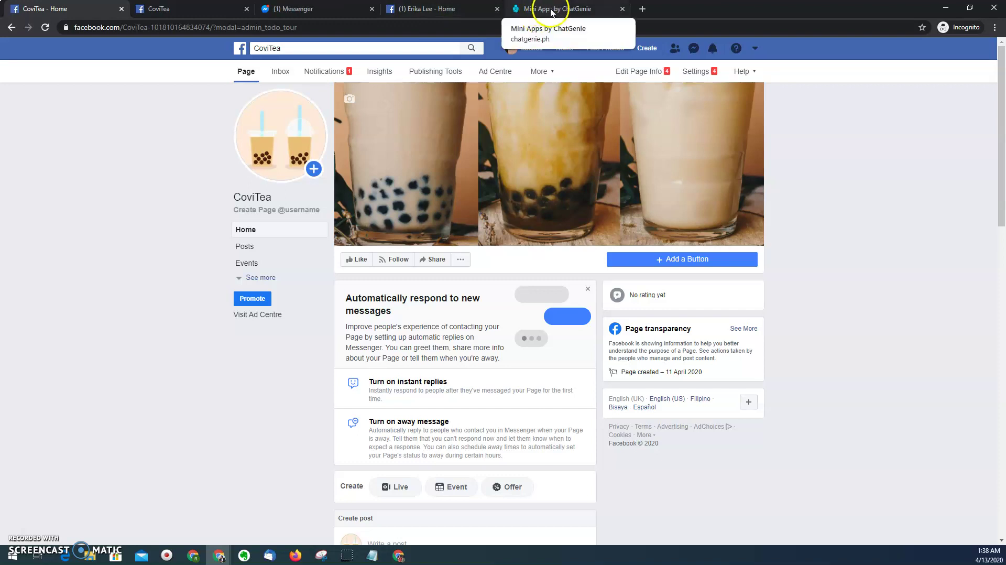
left_click(551, 11)
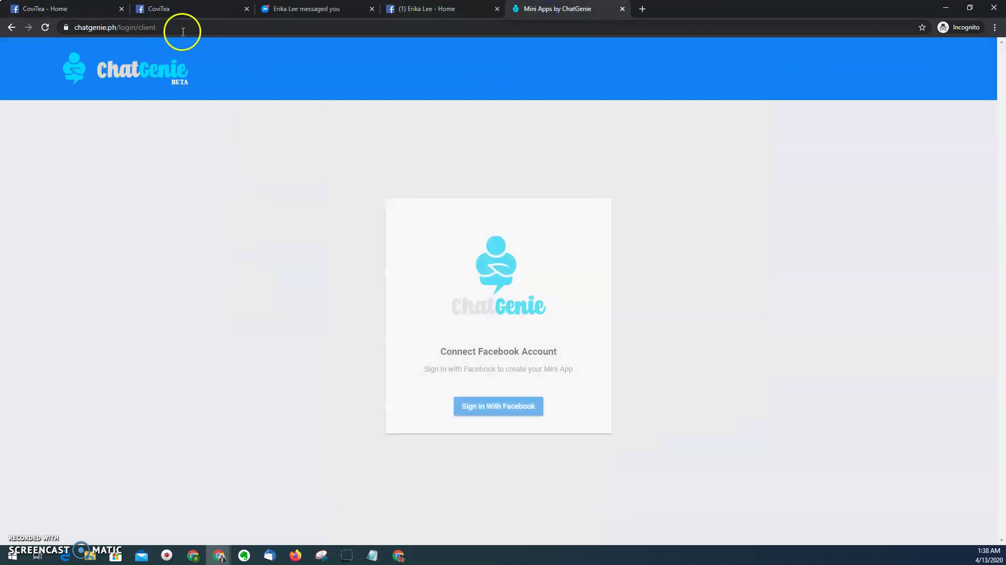
left_click(186, 30)
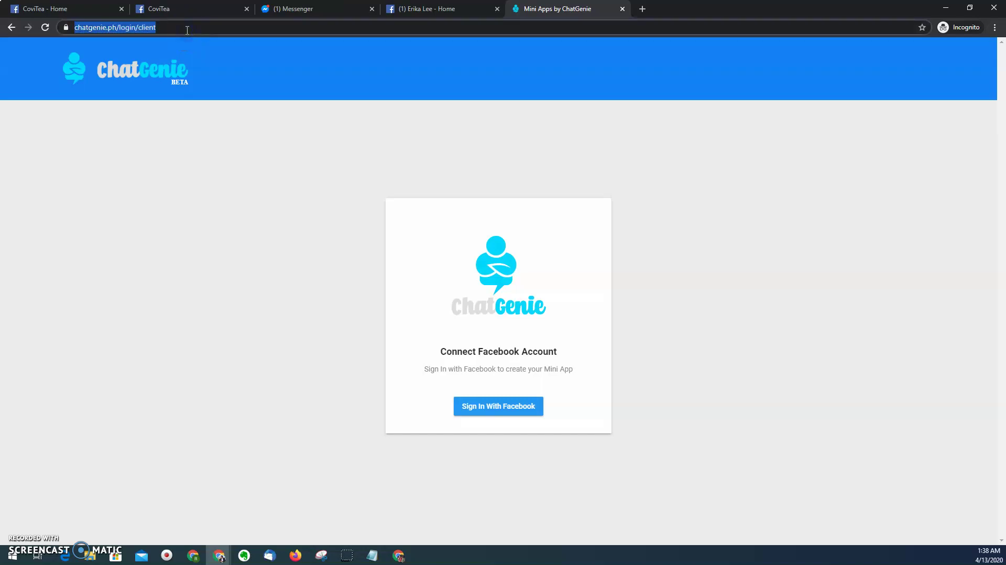
left_click(187, 30)
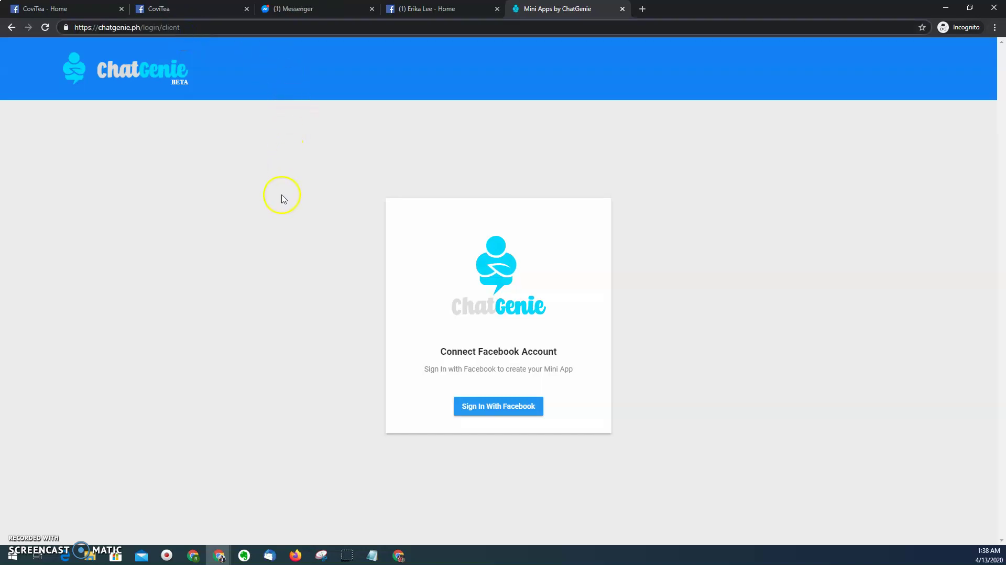
- Sign in to ChatGenie with the previously linked Facebook account
left_click(509, 408)
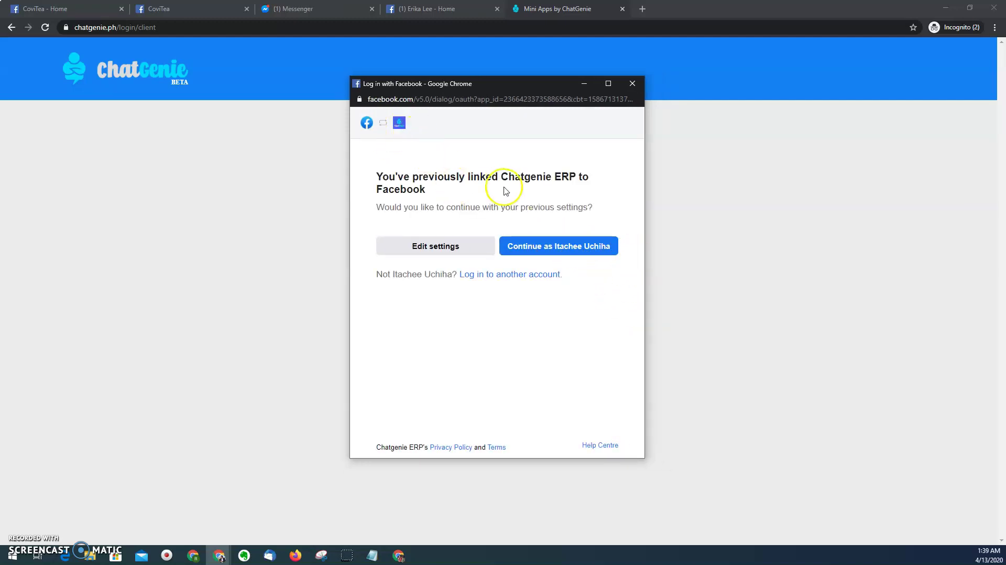
left_click(560, 247)
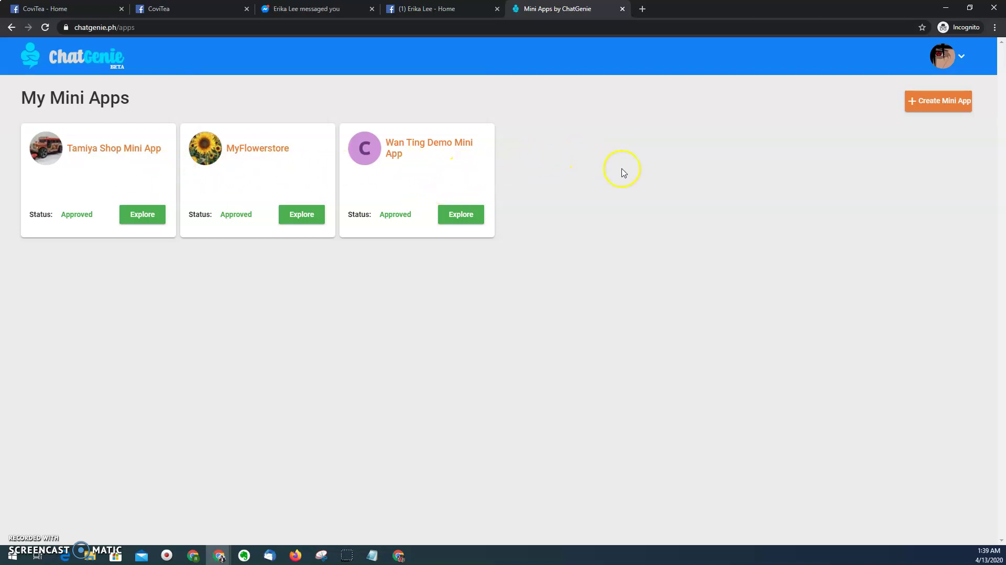
- Start a new mini app from the Ecommerce B2C Bundle and reach the page-connection list
left_click(952, 105)
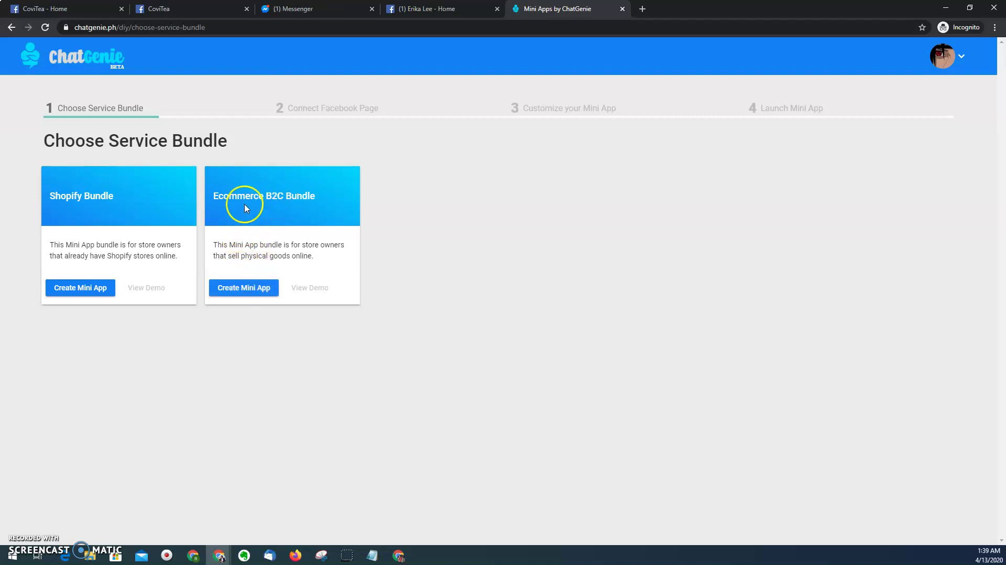
left_click(245, 287)
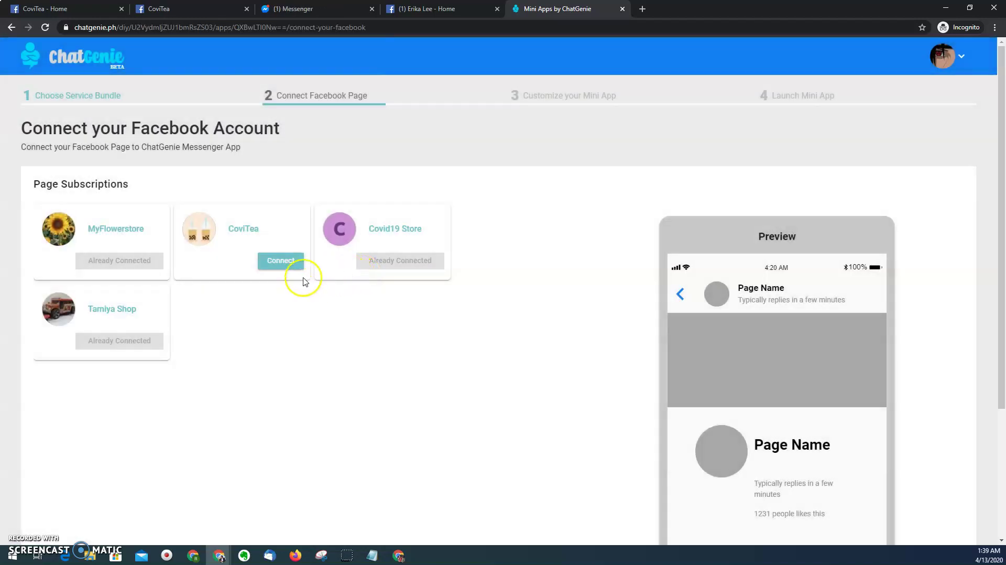
scroll(202, 260, "down", 1)
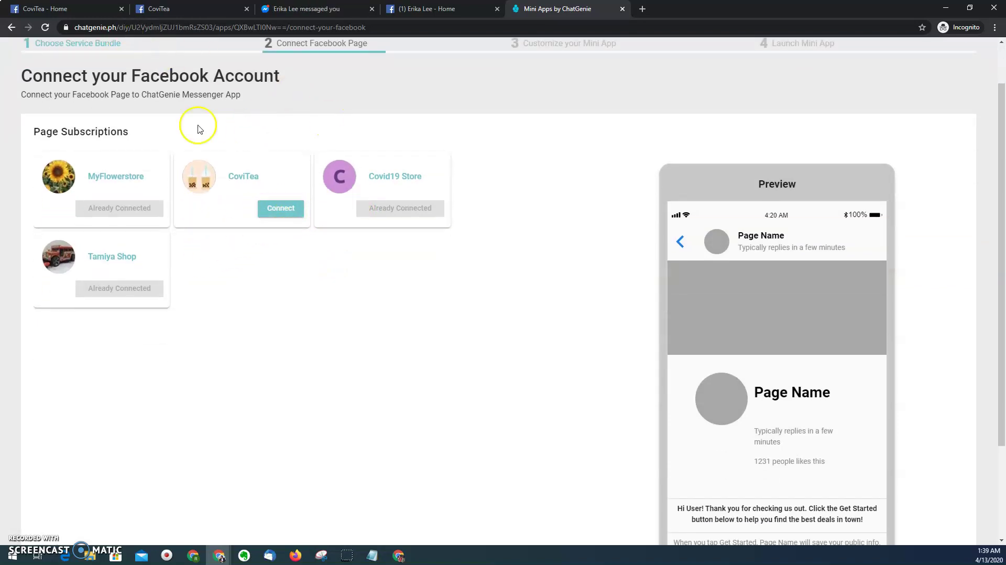
- Connect the CoviTea page to the mini app
left_click(278, 210)
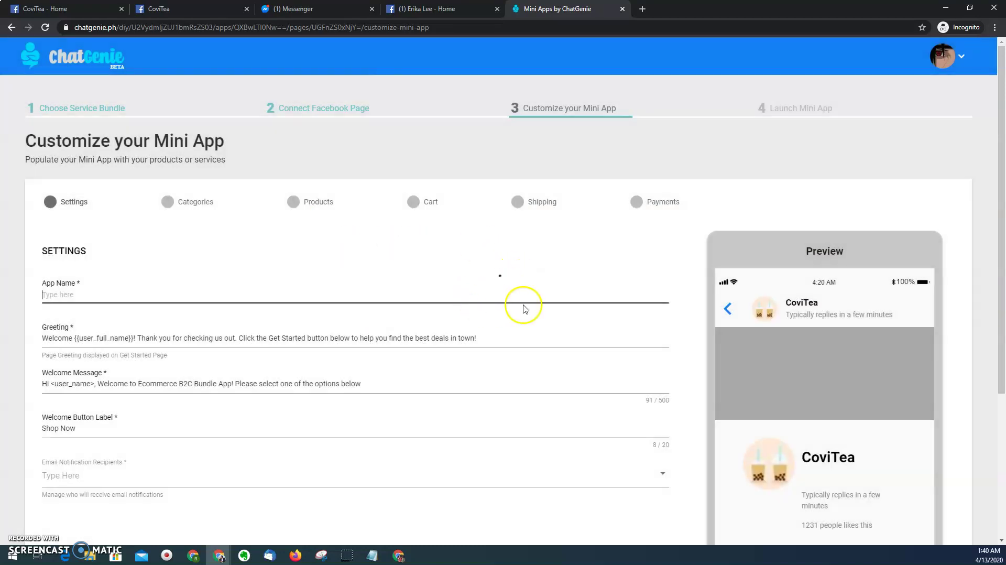
scroll(680, 281, "down", 1)
scroll(679, 280, "down", 2)
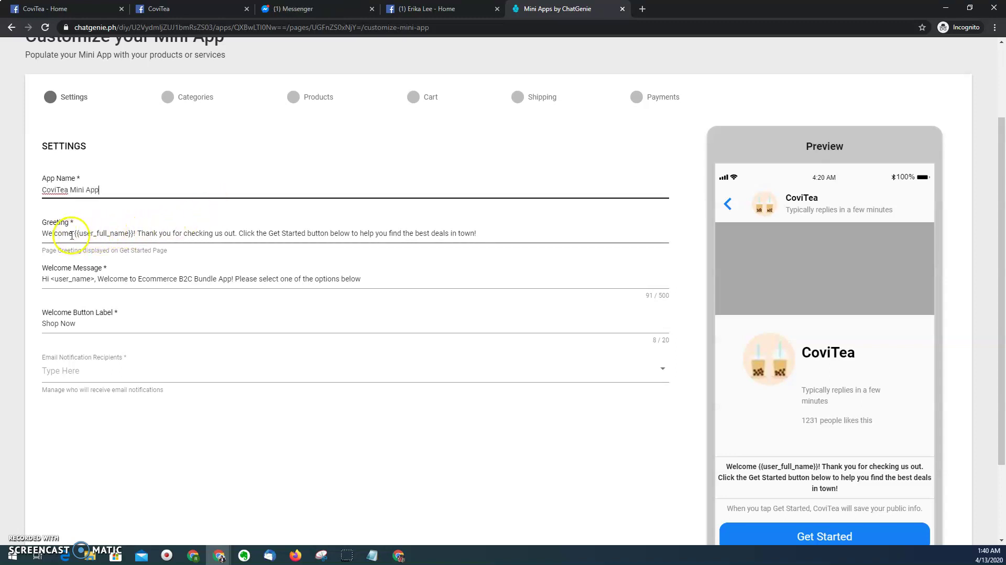
- Change the welcome message to 'Welcome to CoviTea Shop Online!'
left_click_drag(72, 235, 42, 235)
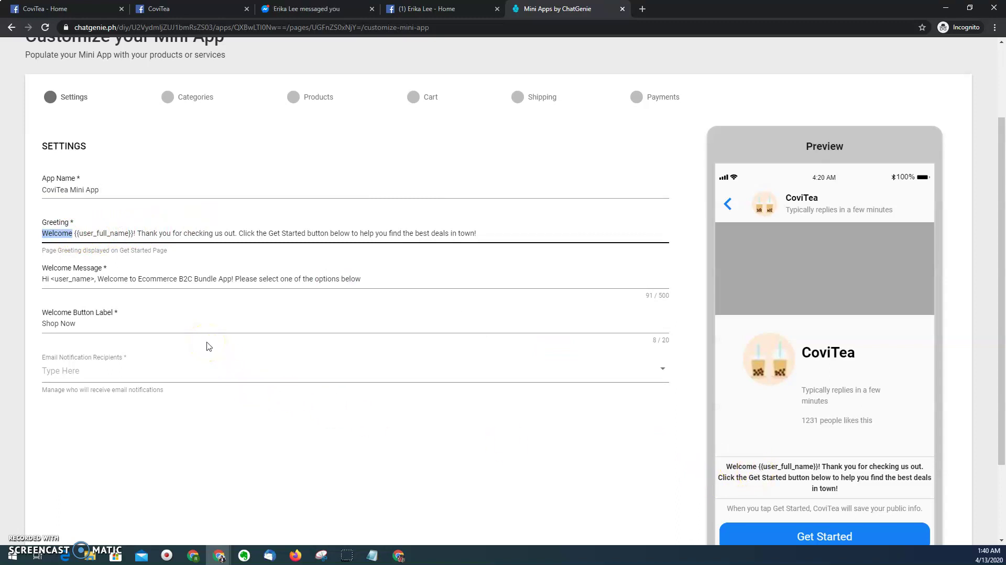
type("Hello")
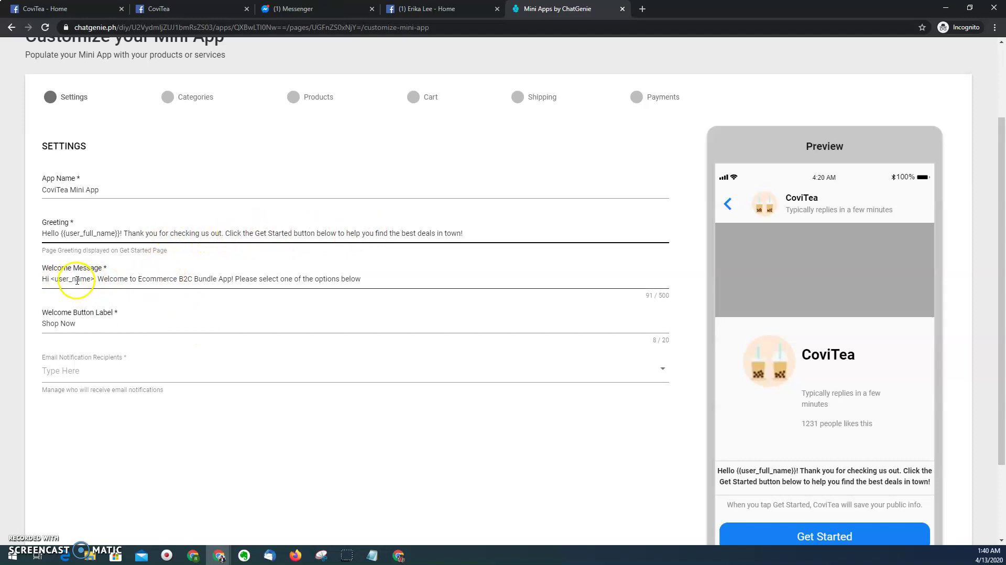
left_click(39, 279)
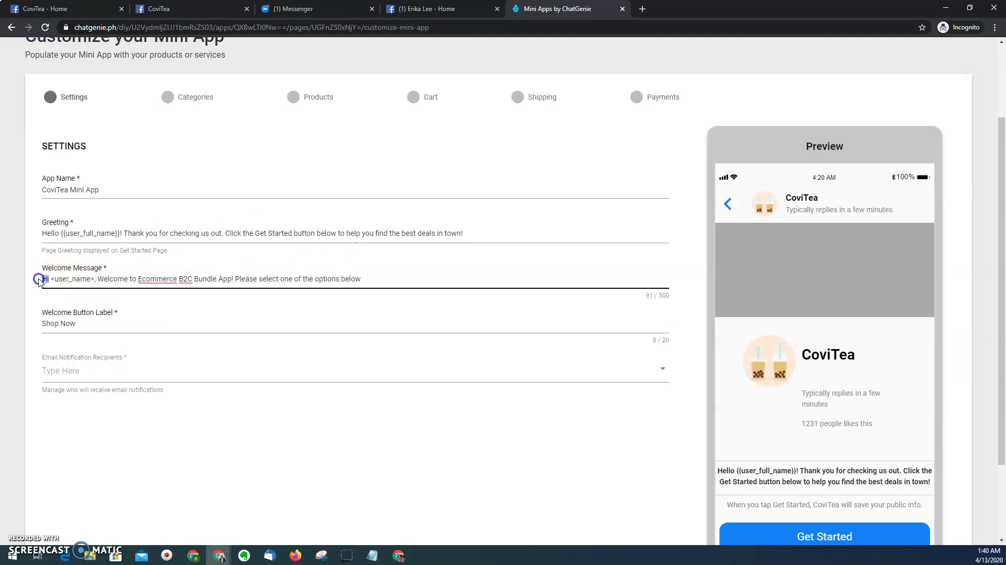
type("Ma")
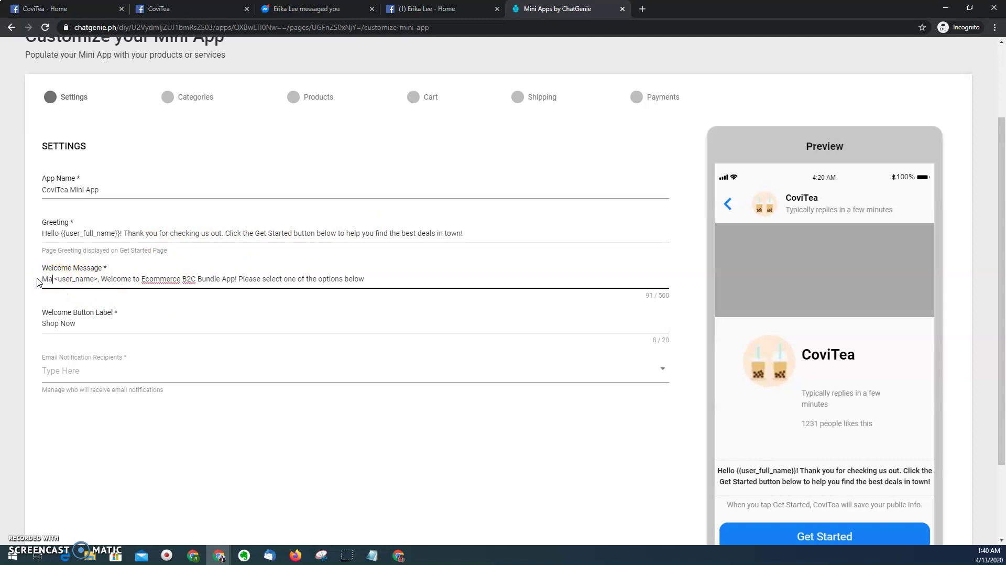
type("buhay ")
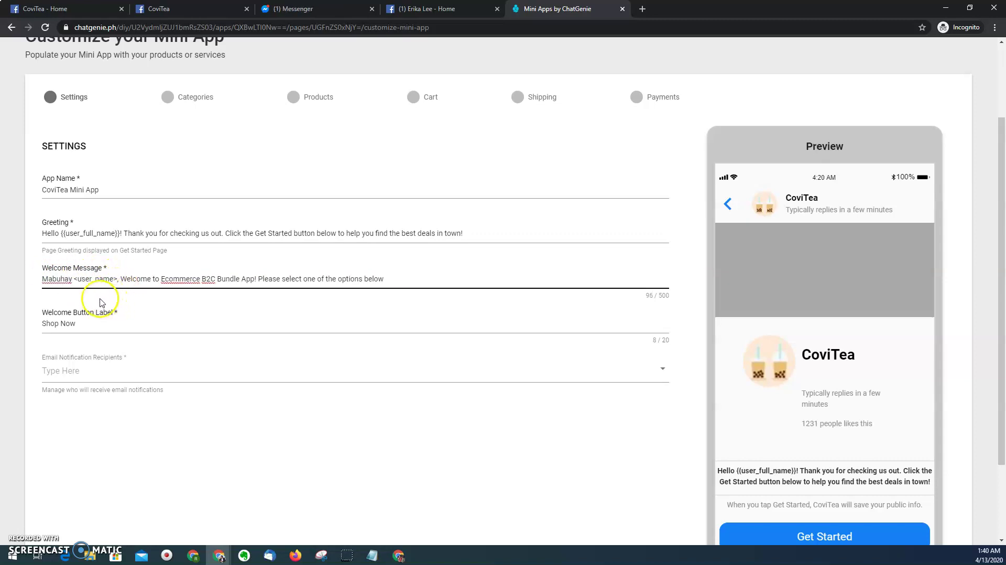
type("!")
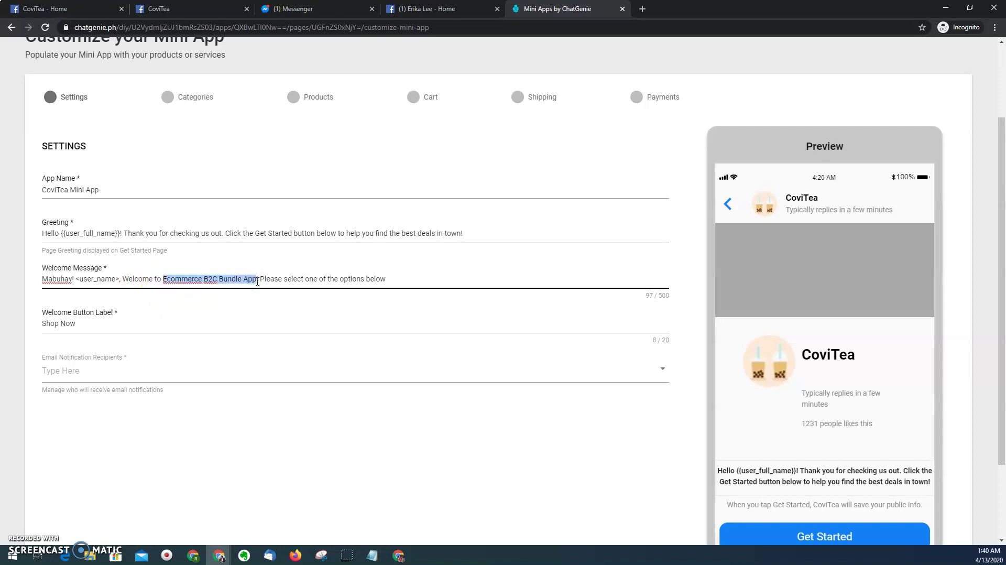
type("Covi")
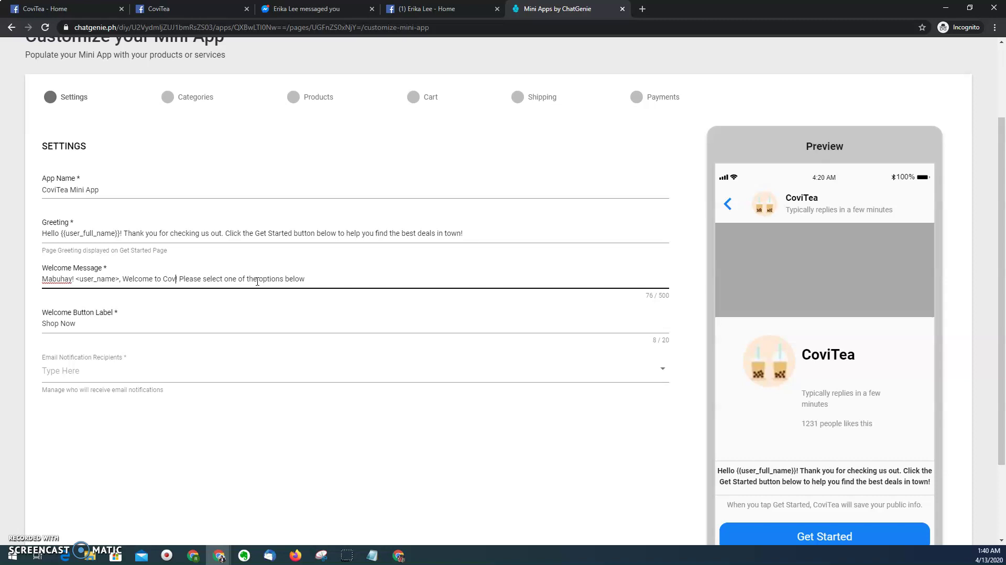
type("Tea Shi!")
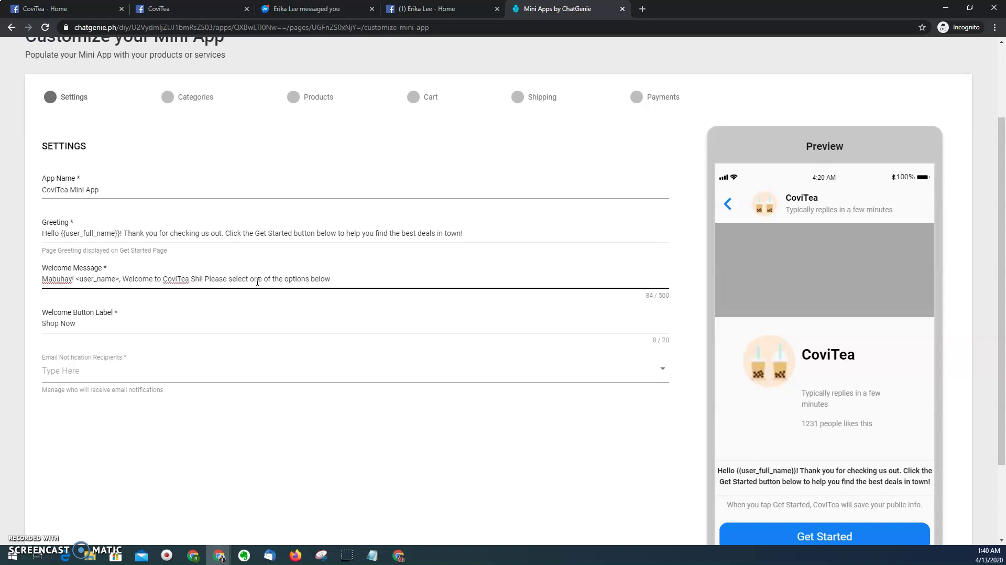
key("BackSpace")
type("op Onlin")
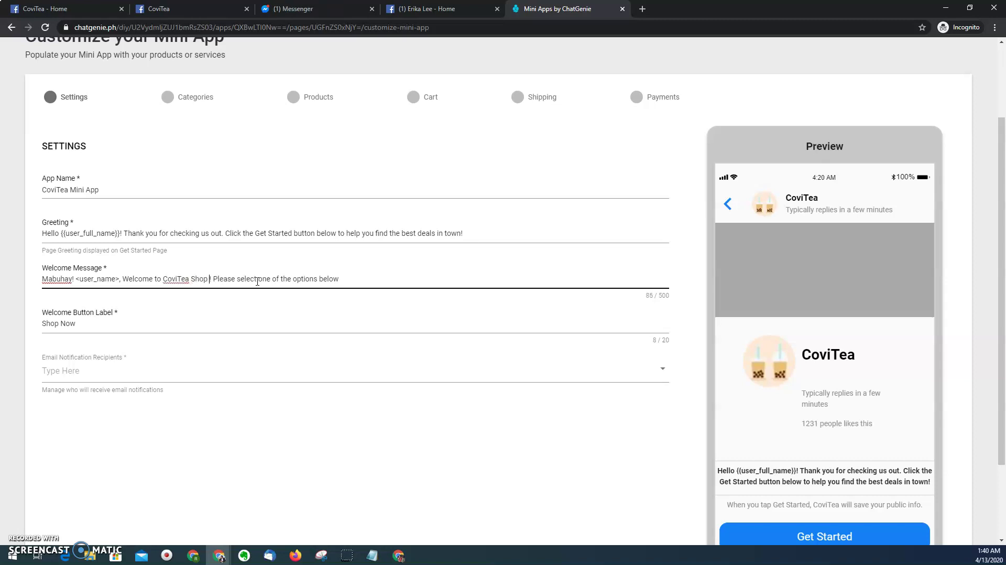
type("e")
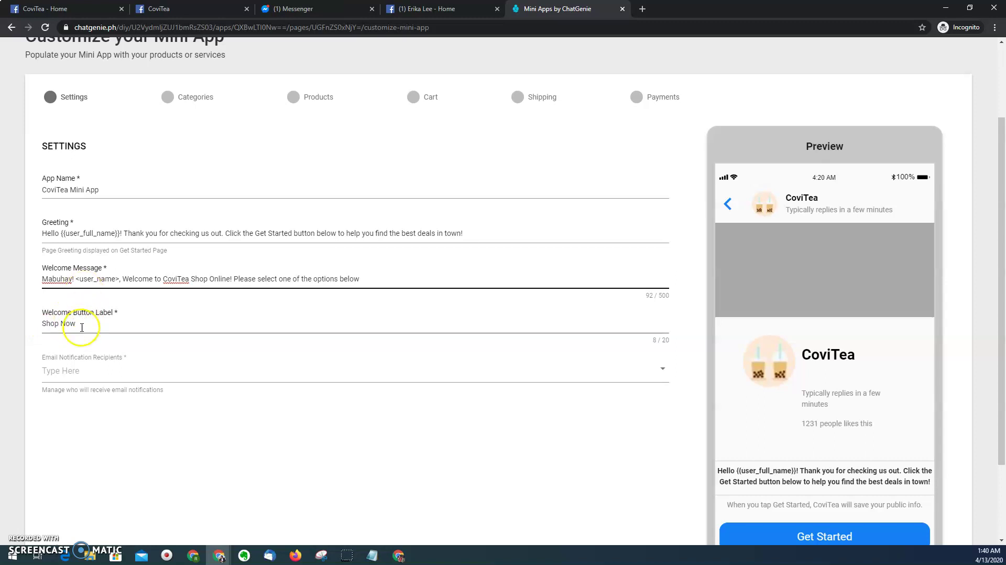
- Add a notification e-mail address under Email Notification Recipients
left_click(121, 375)
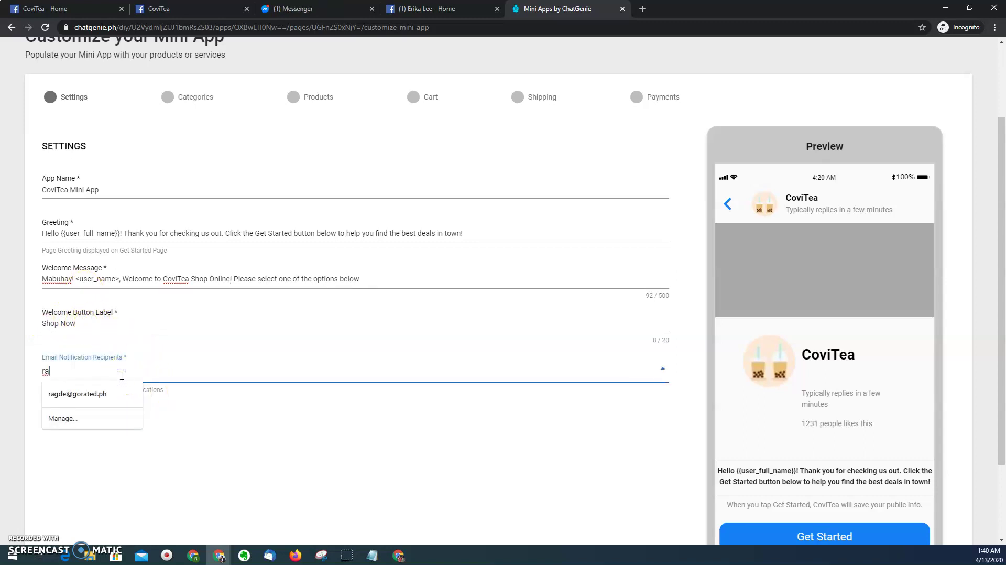
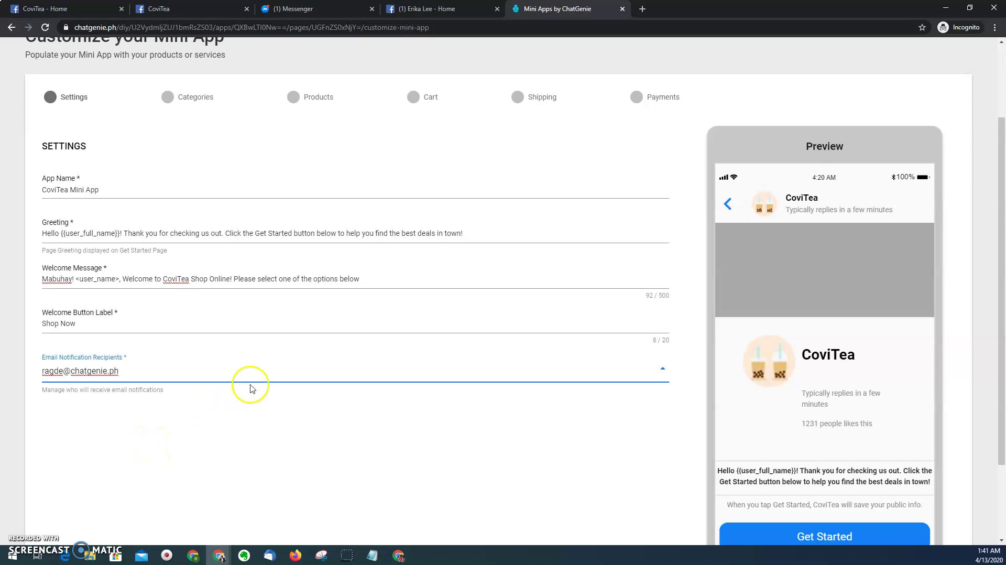
scroll(250, 388, "down", 2)
- On the Categories step, upload the bubble tea collage from the Milk Tea folder as the category image
left_click(97, 493)
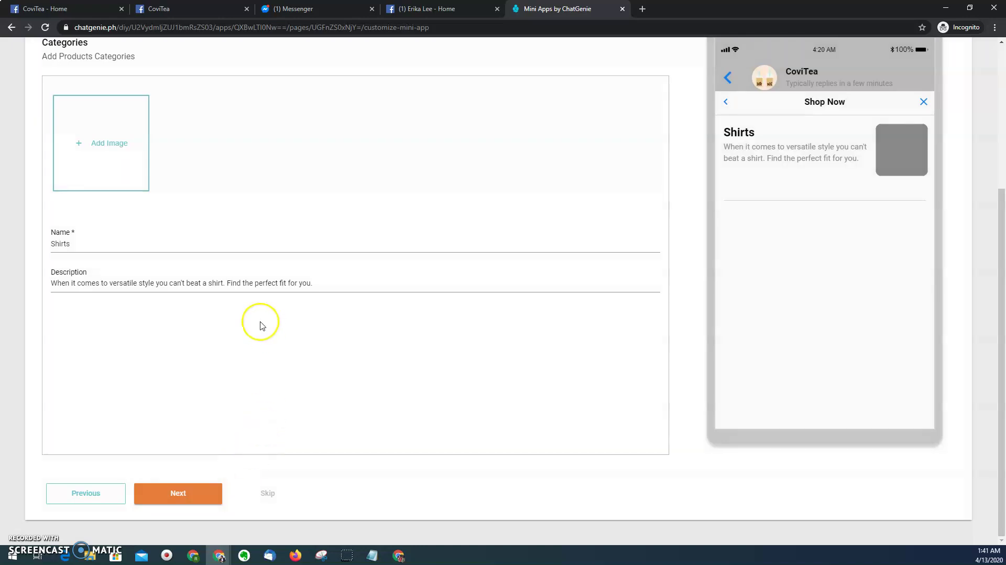
scroll(186, 229, "up", 1)
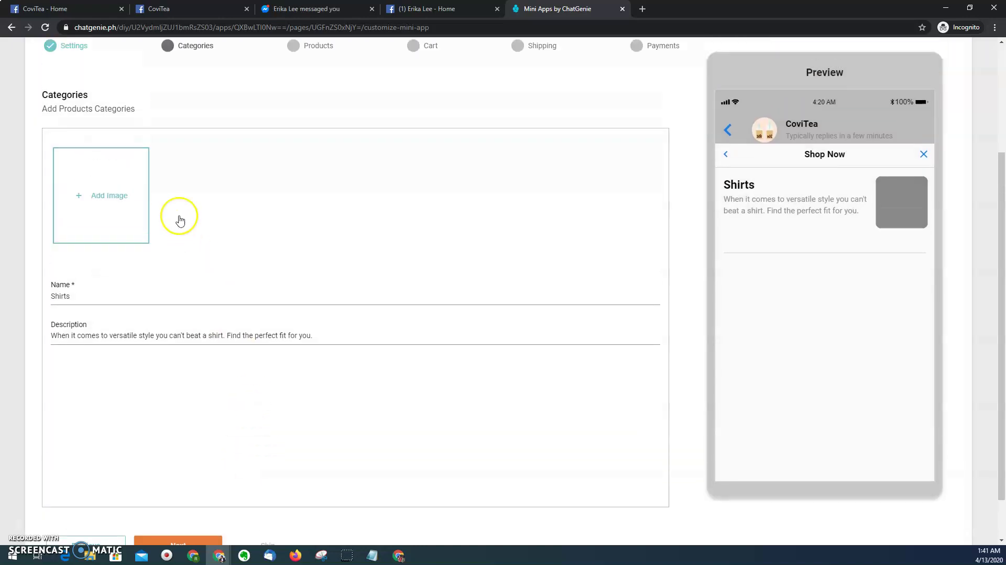
left_click(130, 206)
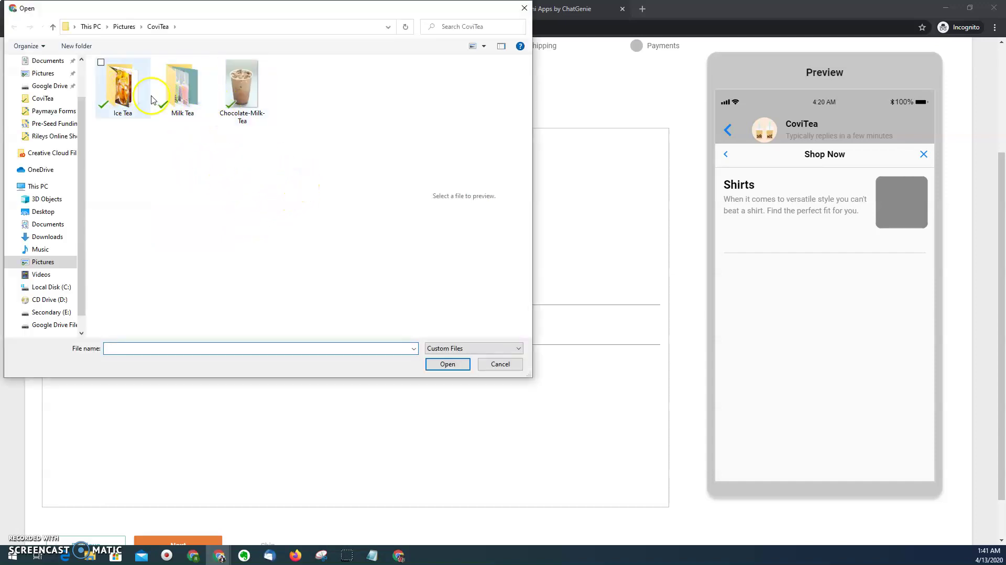
double_click(183, 93)
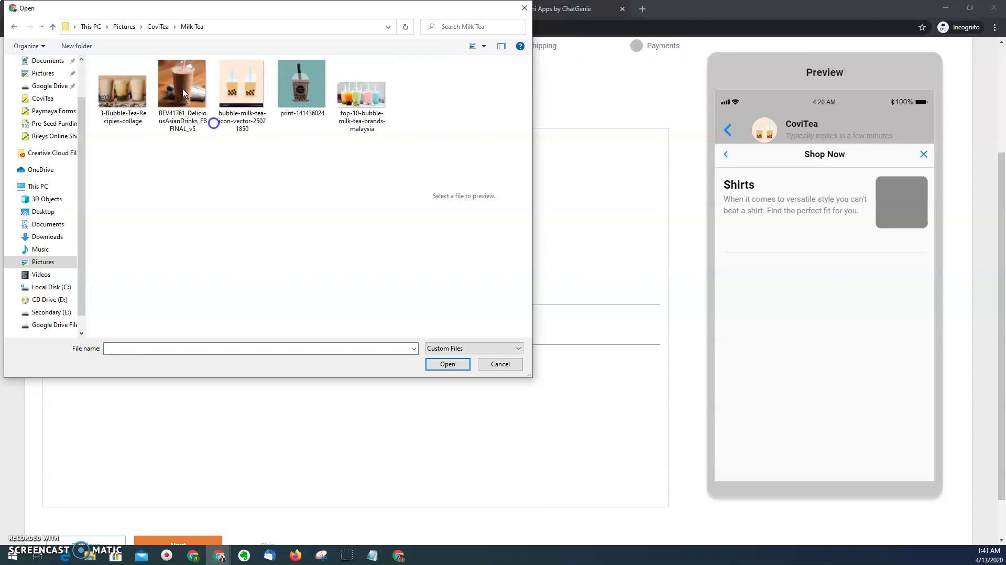
left_click(134, 96)
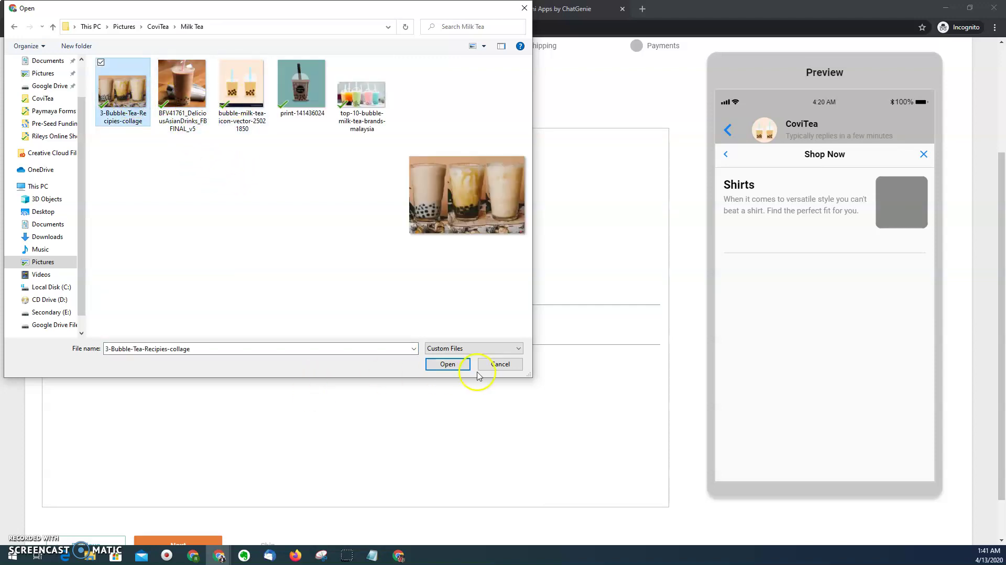
left_click(448, 363)
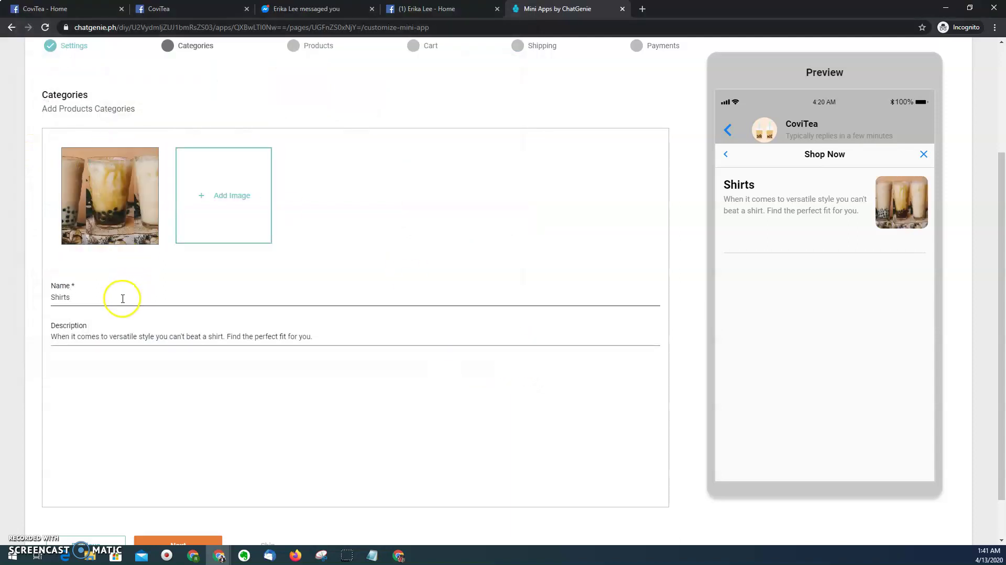
- Rename the category to Milk Tea with the description 'Best milk tea in town.'
left_click(122, 298)
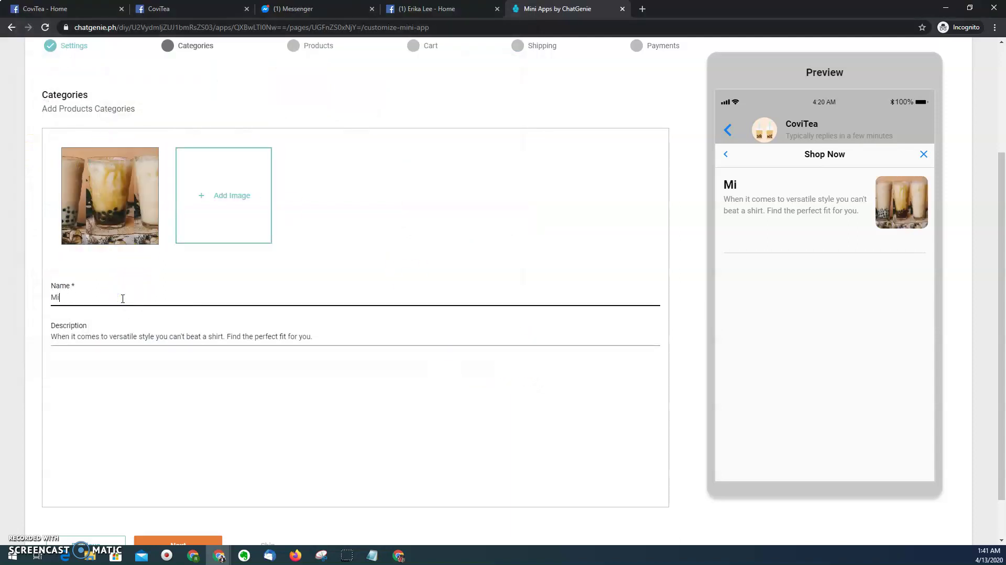
left_click(121, 332)
key("ctrl+a")
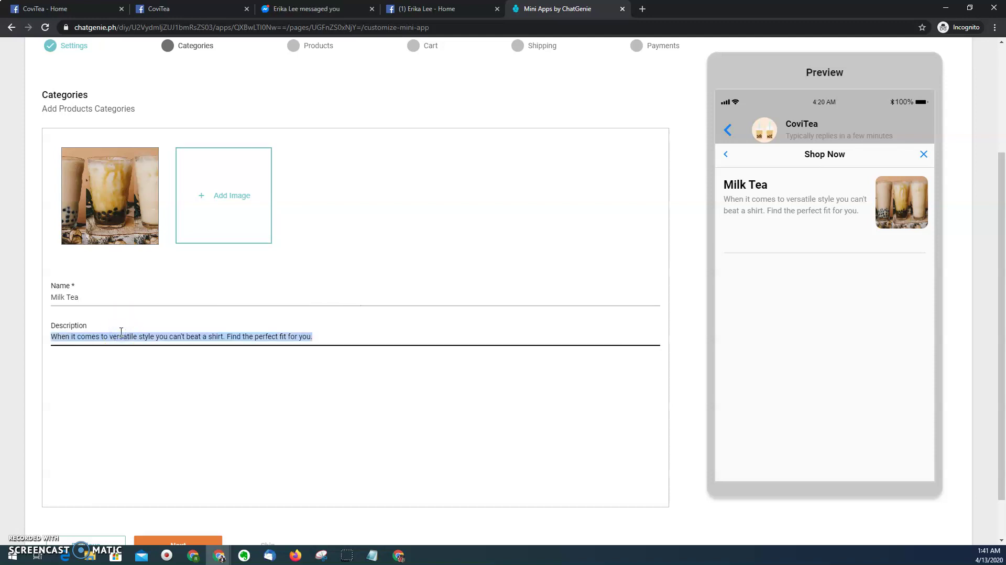
type("Best milk tea in town.")
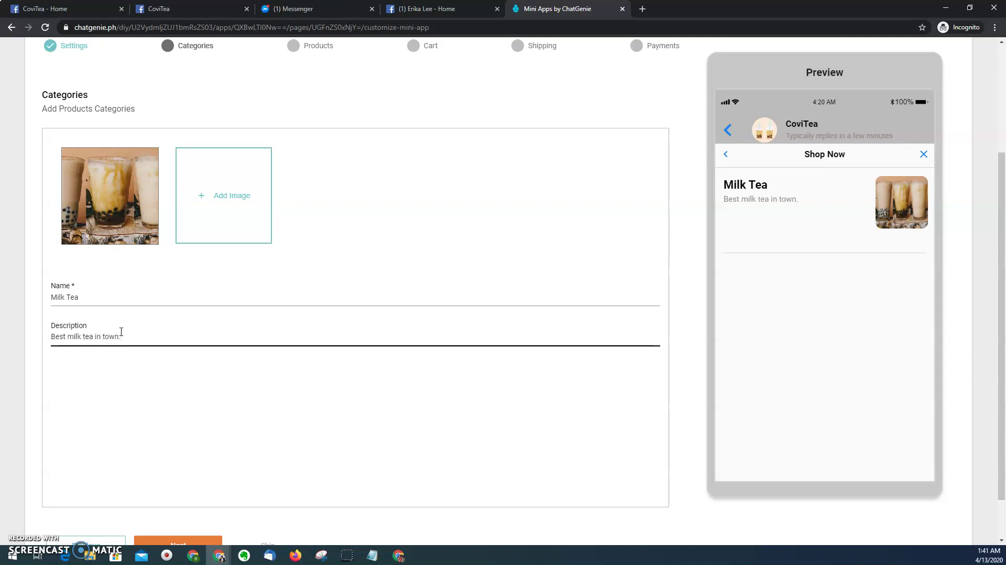
scroll(130, 367, "down", 1)
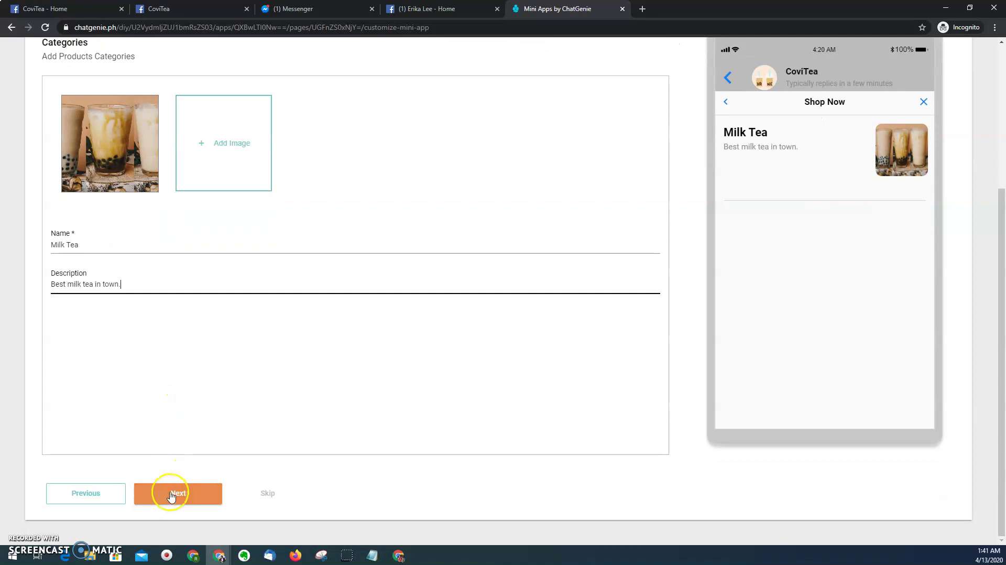
- Go to Products and set the product image to the glass of milk tea photo
left_click(174, 493)
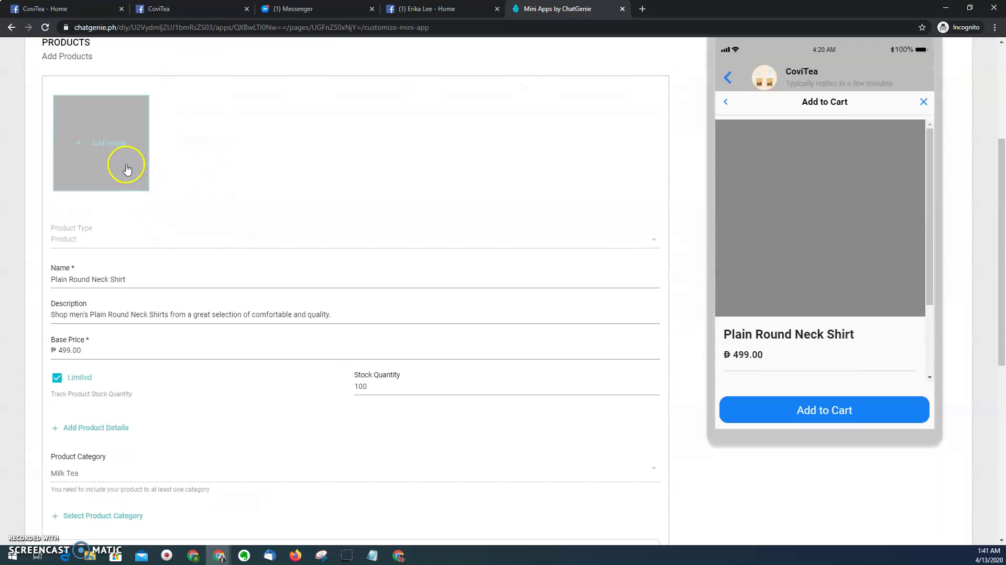
left_click(145, 168)
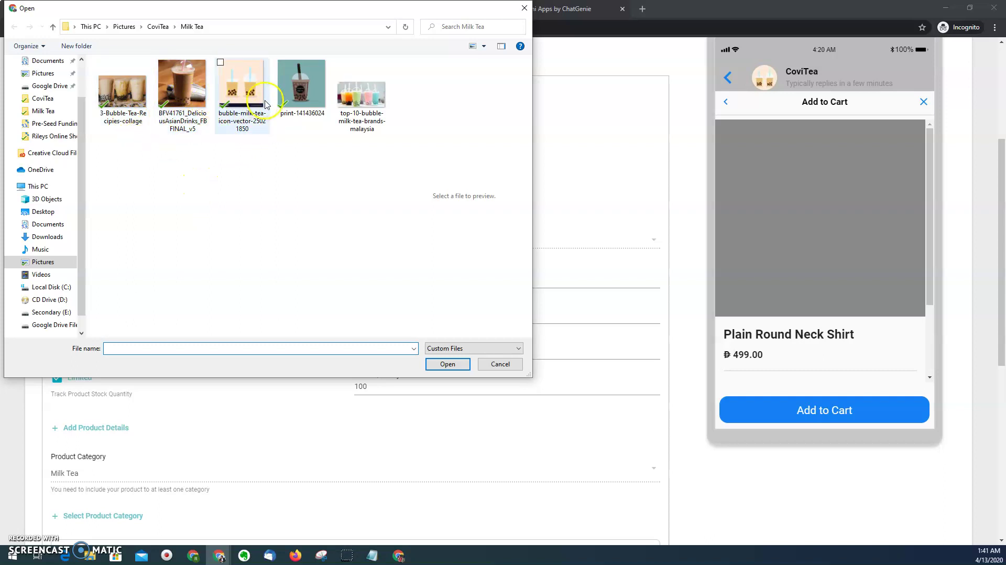
double_click(191, 95)
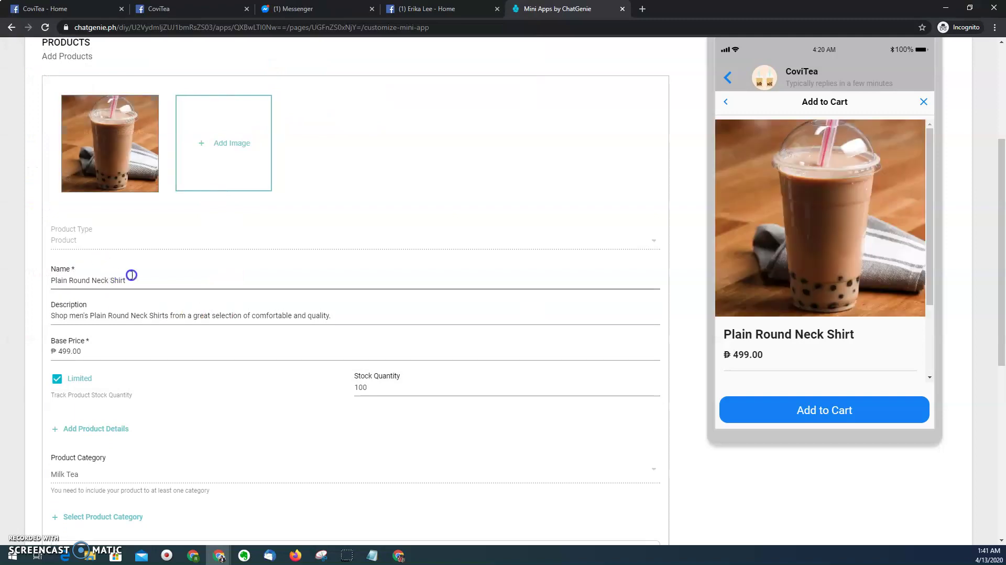
- Rename the product Wintermelon Milk Tea, described as 'Wintermelon Flavored Milk Tea'
left_click(134, 275)
key("ctrl+a")
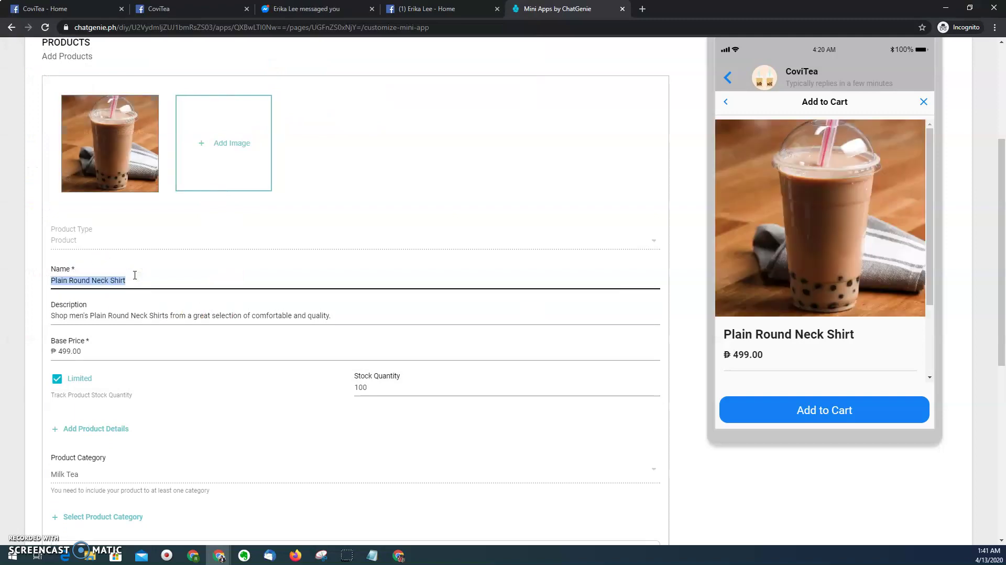
type("Wiltermelon Milk Tea")
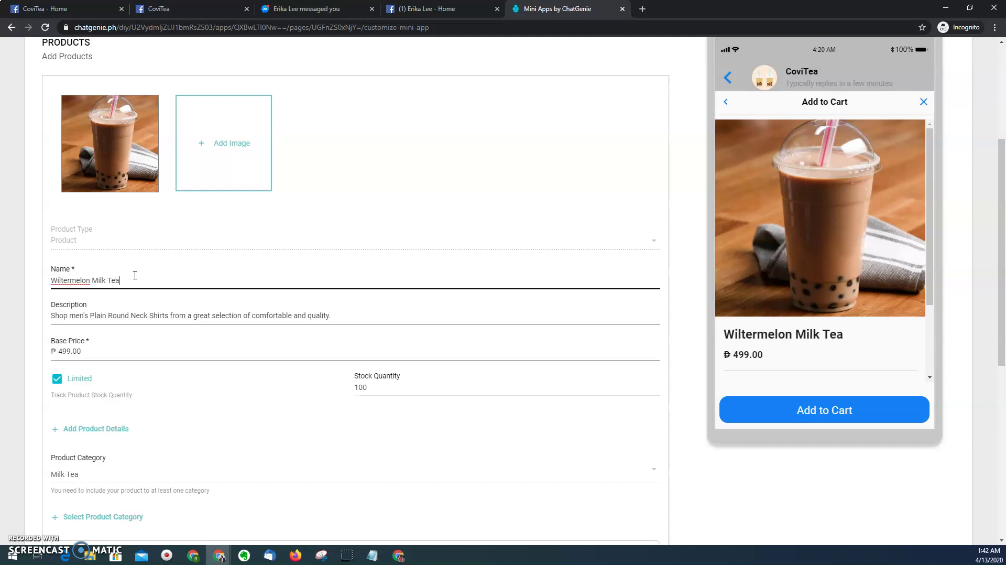
left_click(139, 314)
key("ctrl+a")
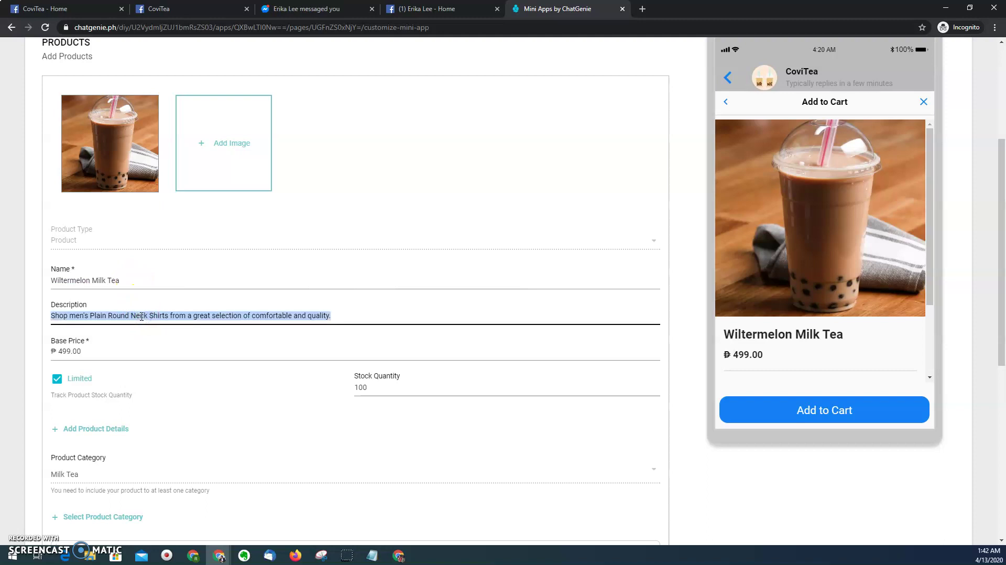
type("Winte")
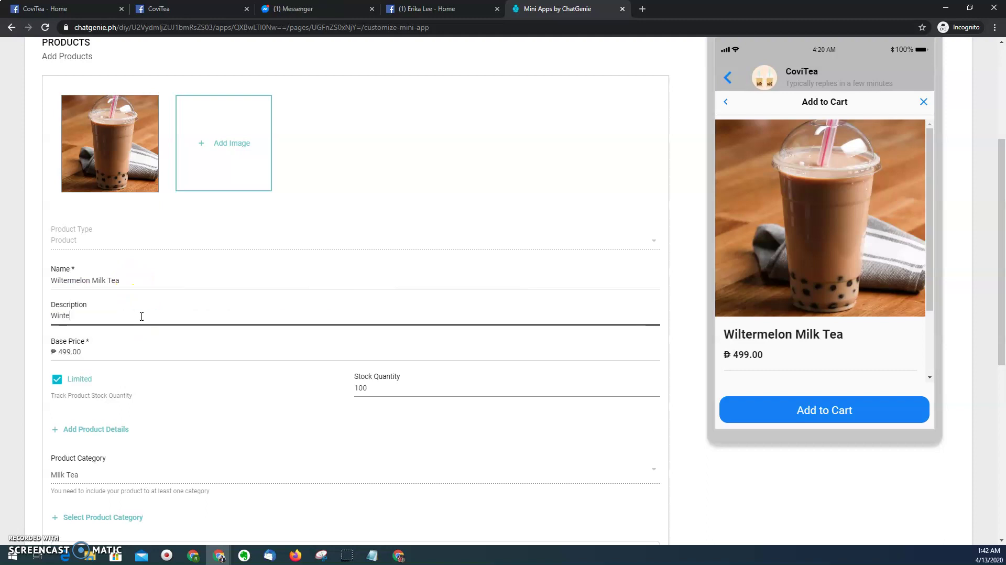
type("r Melon Flave")
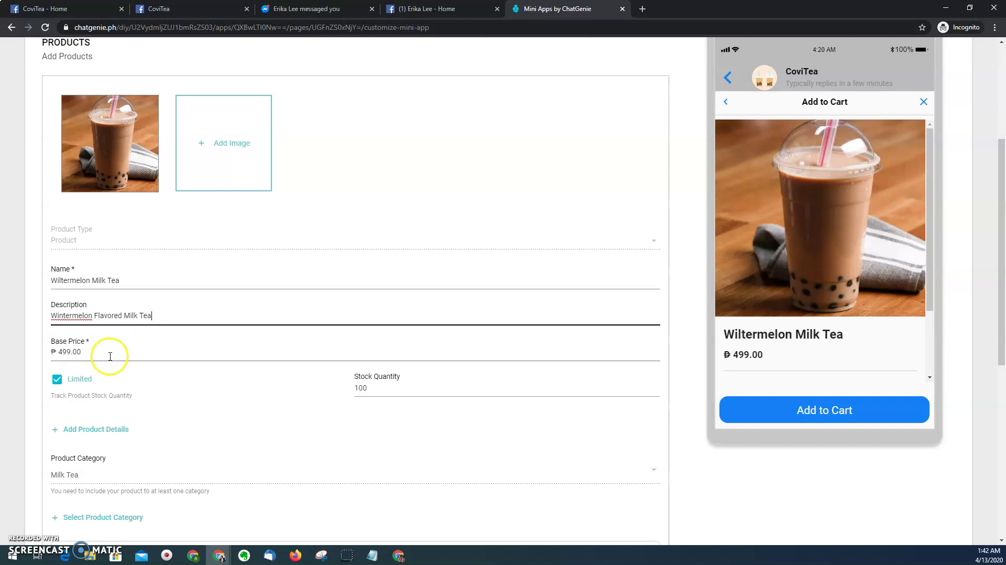
- Set the base price to ₱80.00 and the limited stock quantity to 50
left_click(90, 352)
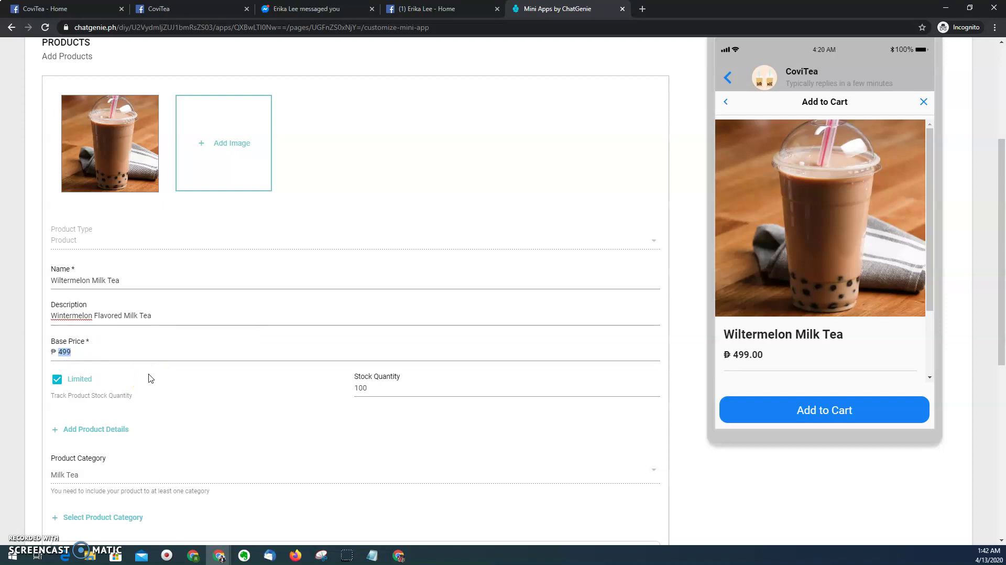
scroll(151, 378, "down", 1)
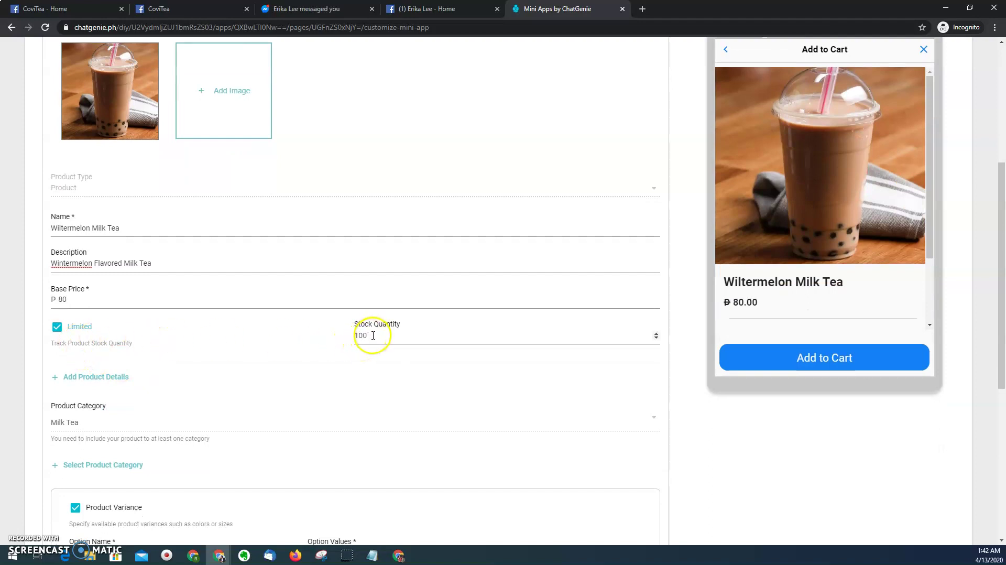
left_click_drag(373, 335, 346, 338)
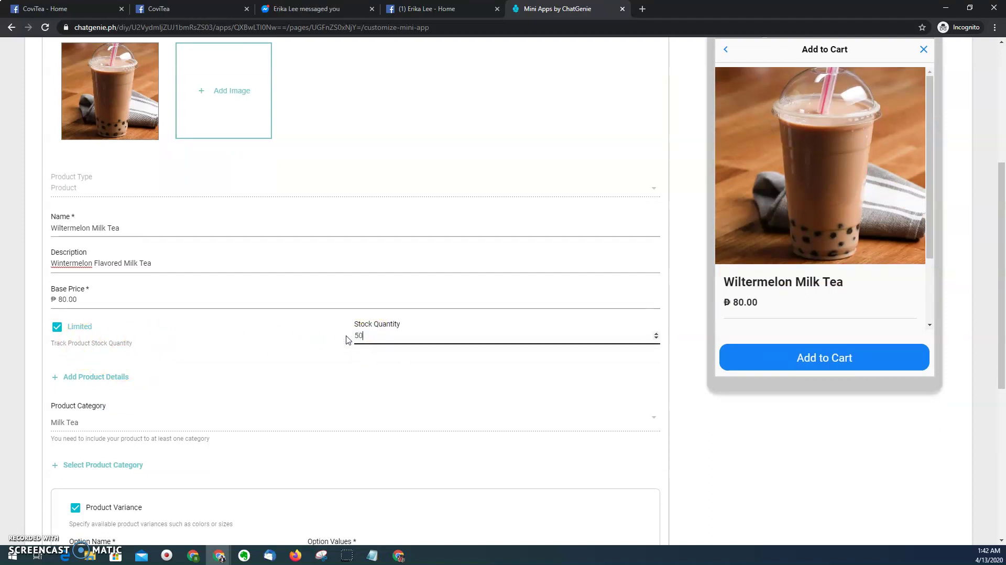
scroll(125, 263, "down", 1)
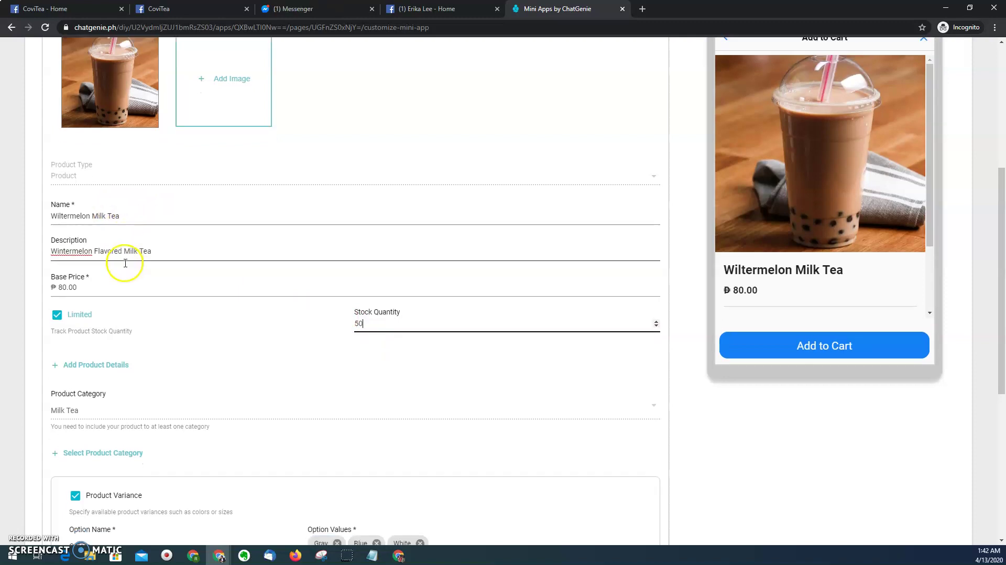
scroll(125, 262, "down", 4)
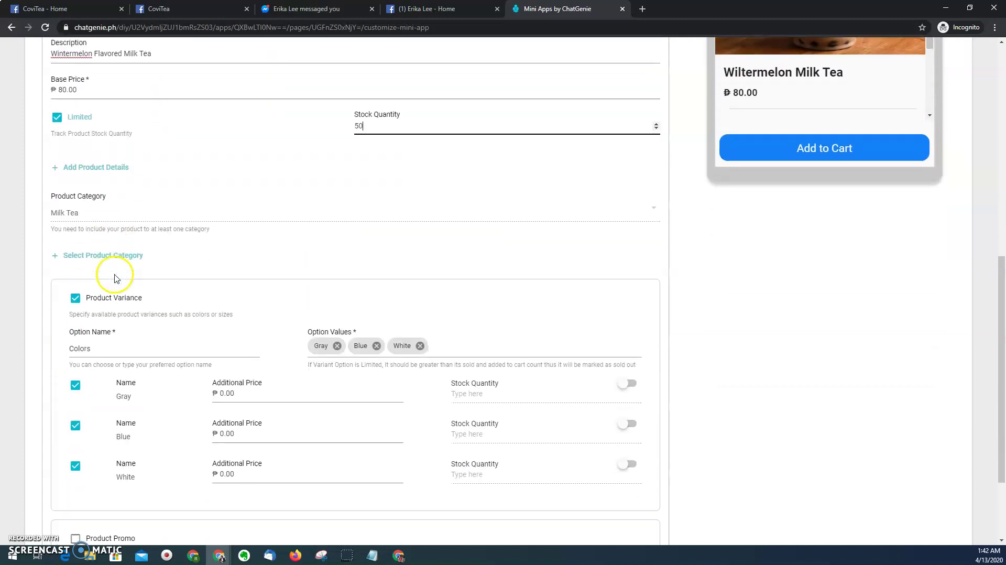
- Remove the Gray, Blue and White colour values and choose Size as the option name
scroll(134, 340, "down", 1)
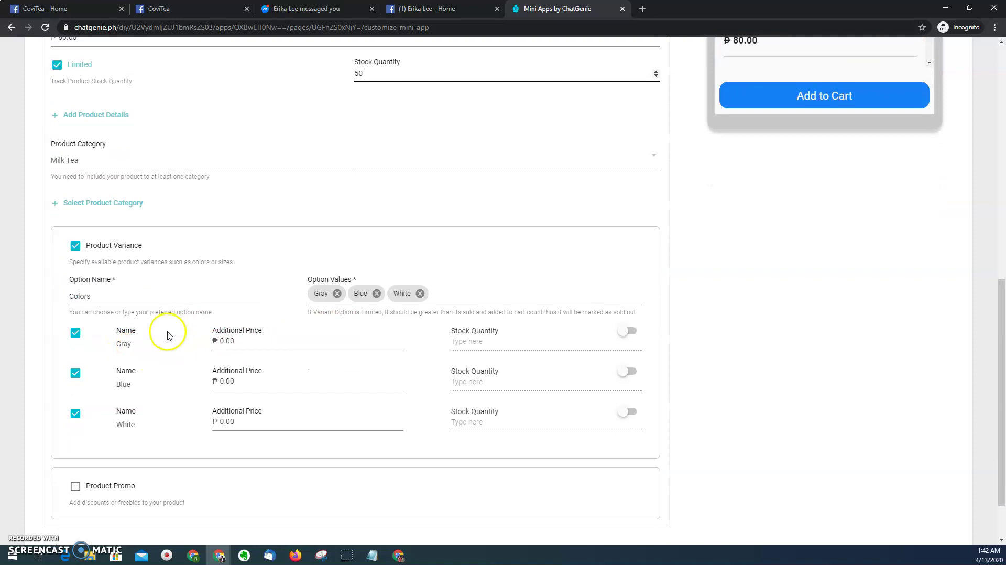
left_click(336, 294)
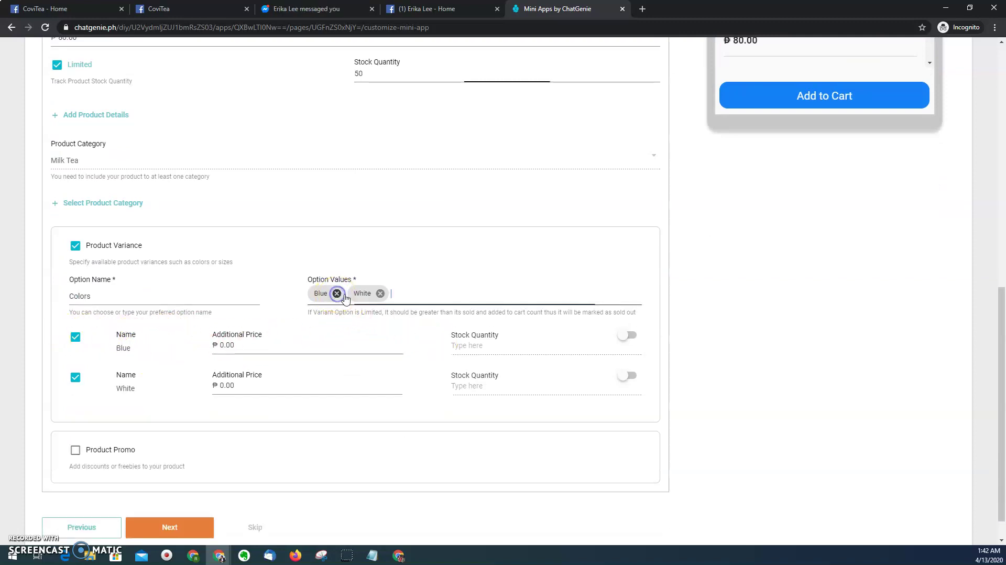
left_click(338, 297)
left_click(342, 299)
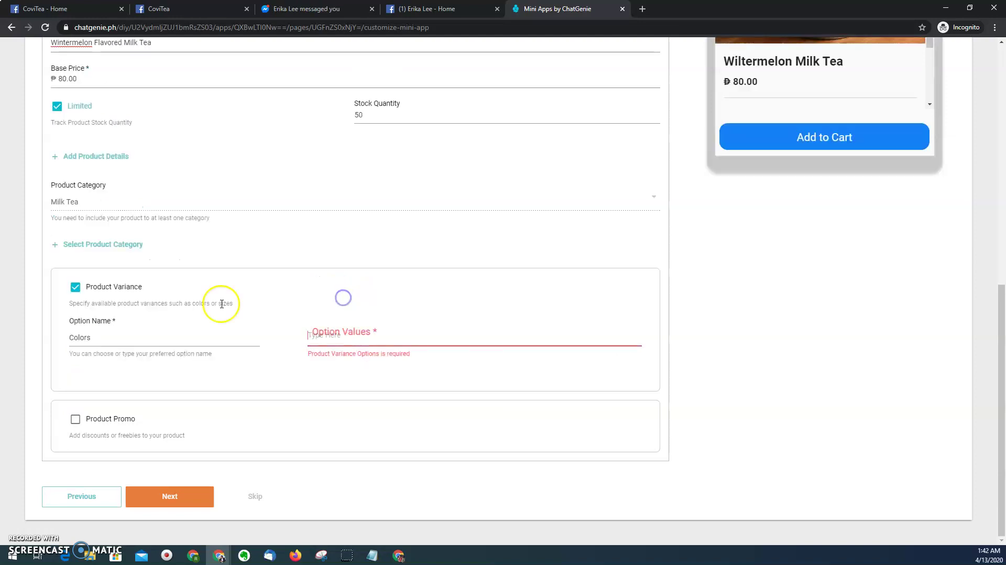
left_click(124, 338)
left_click(86, 369)
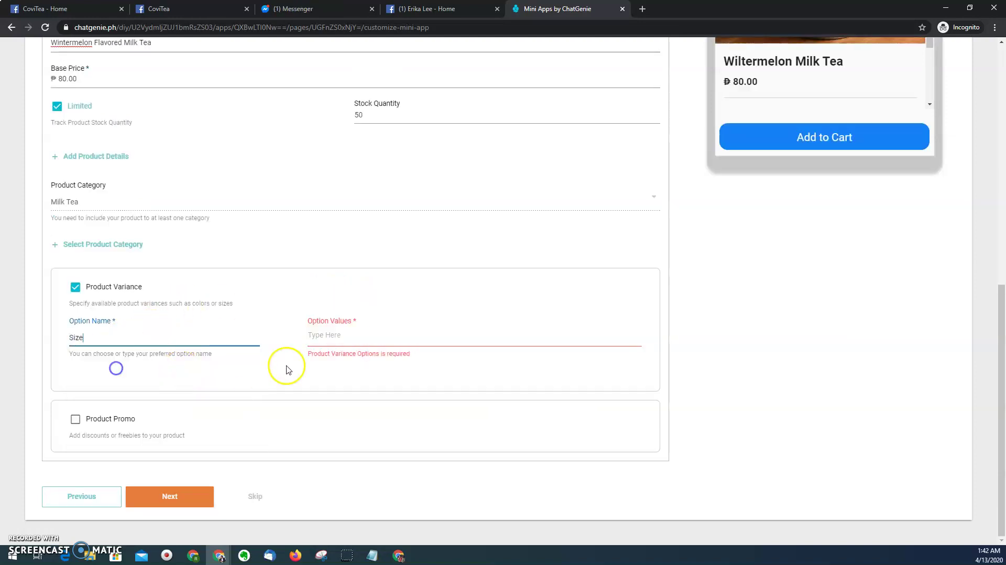
- Enter Medium and Large as the Size option values
left_click(329, 337)
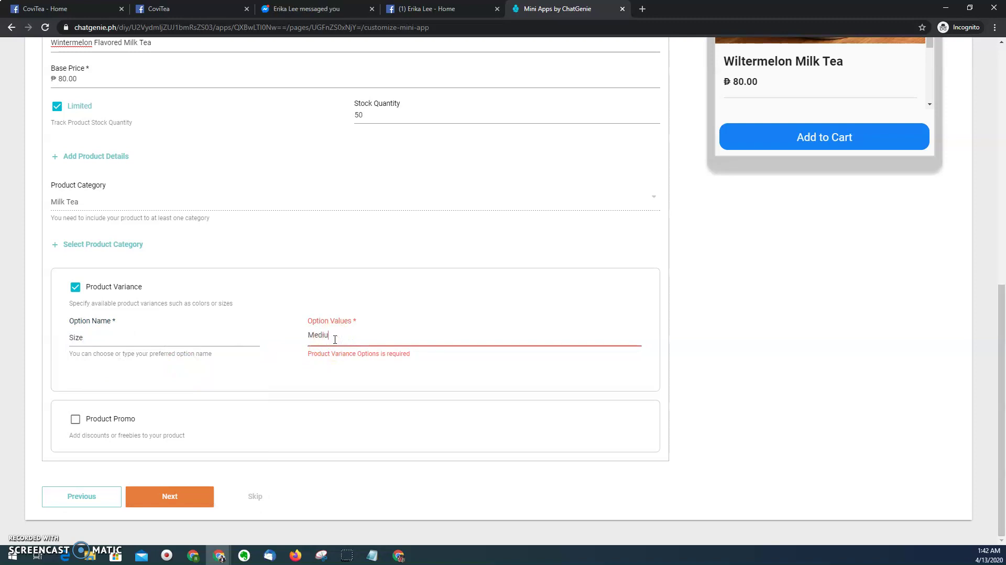
type("Medium, Large")
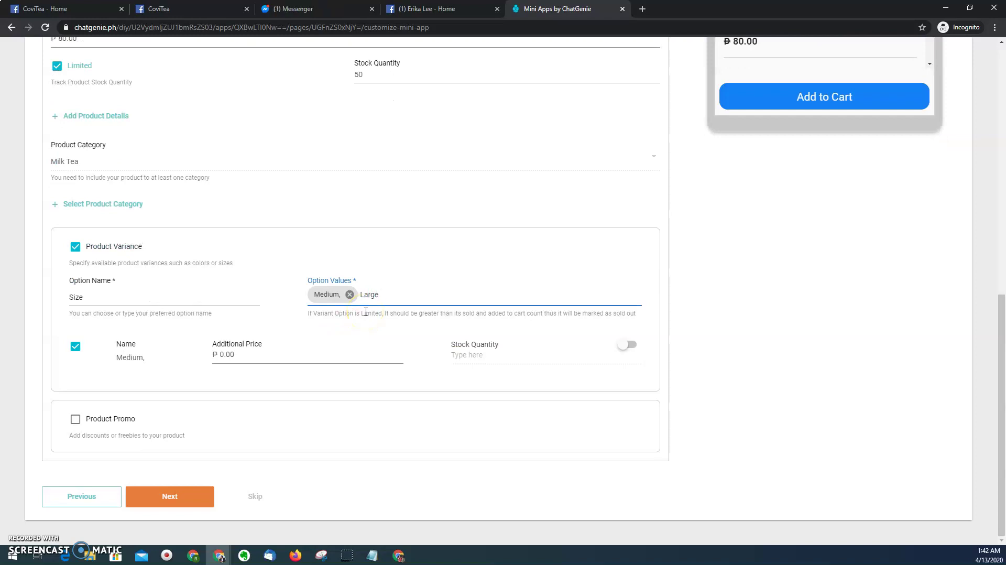
key("Return")
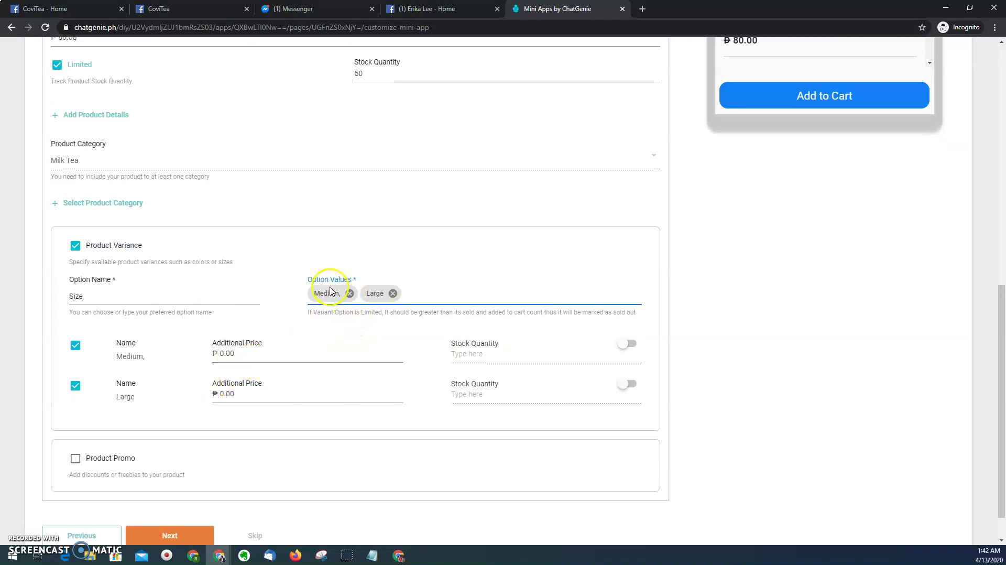
left_click(349, 294)
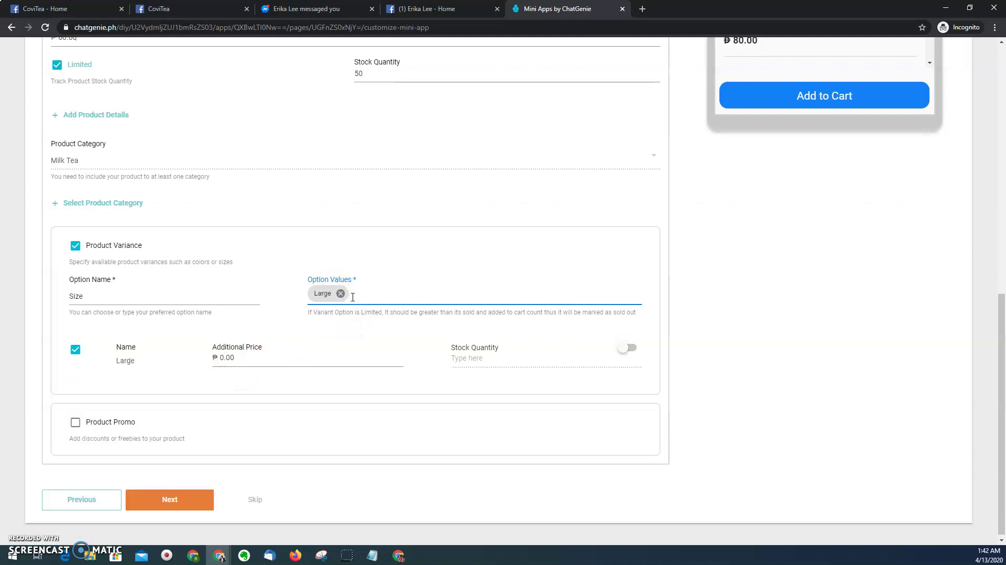
left_click(340, 293)
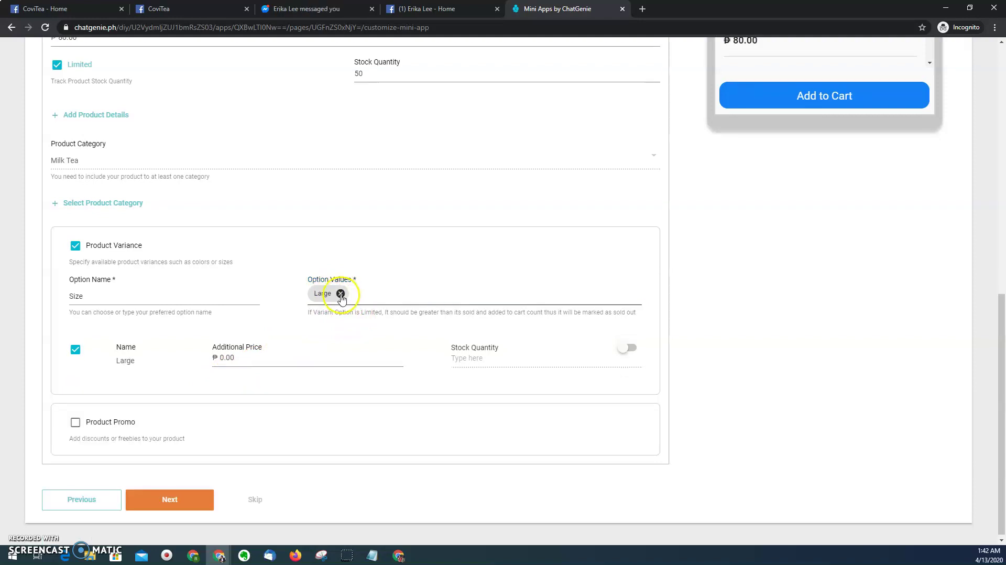
left_click(340, 294)
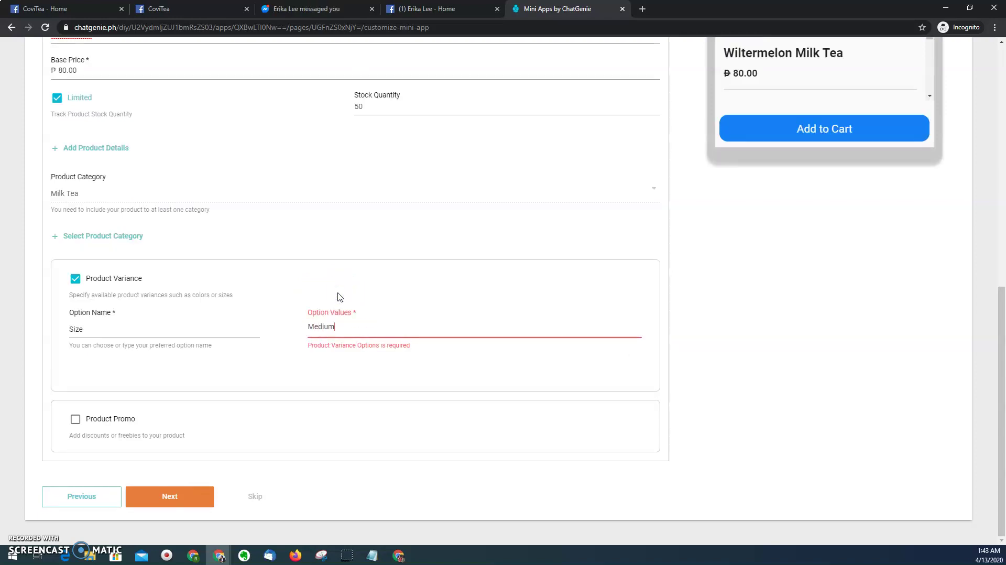
key("Return")
type("Large")
key("Return")
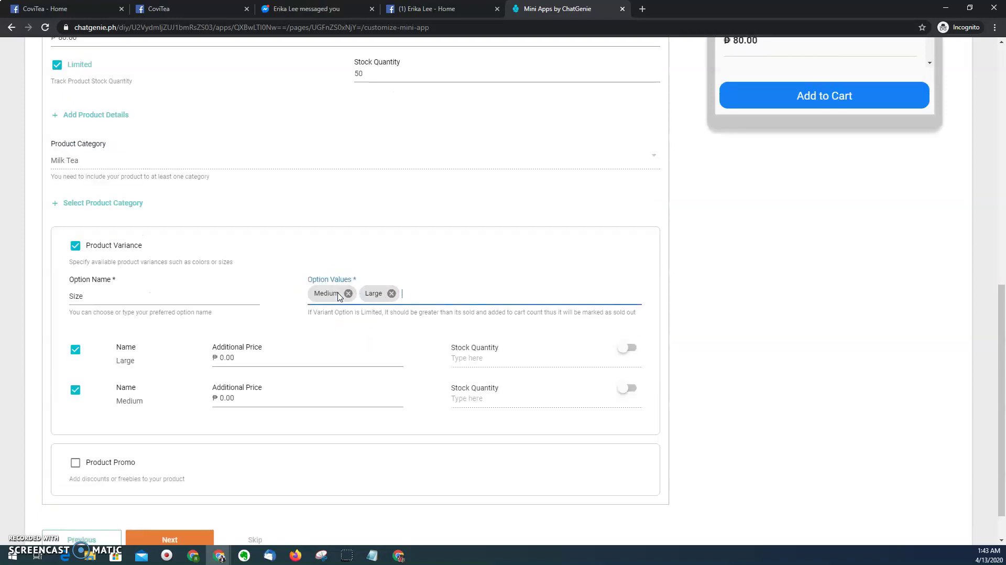
- Set Medium's additional price to ₱10.00 and clear Large's additional price
left_click(255, 396)
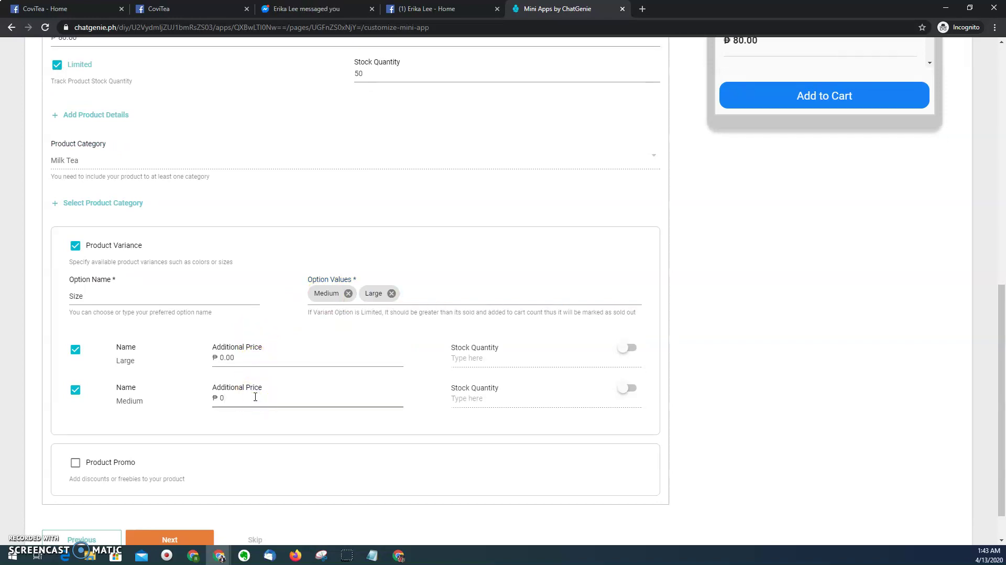
key("BackSpace")
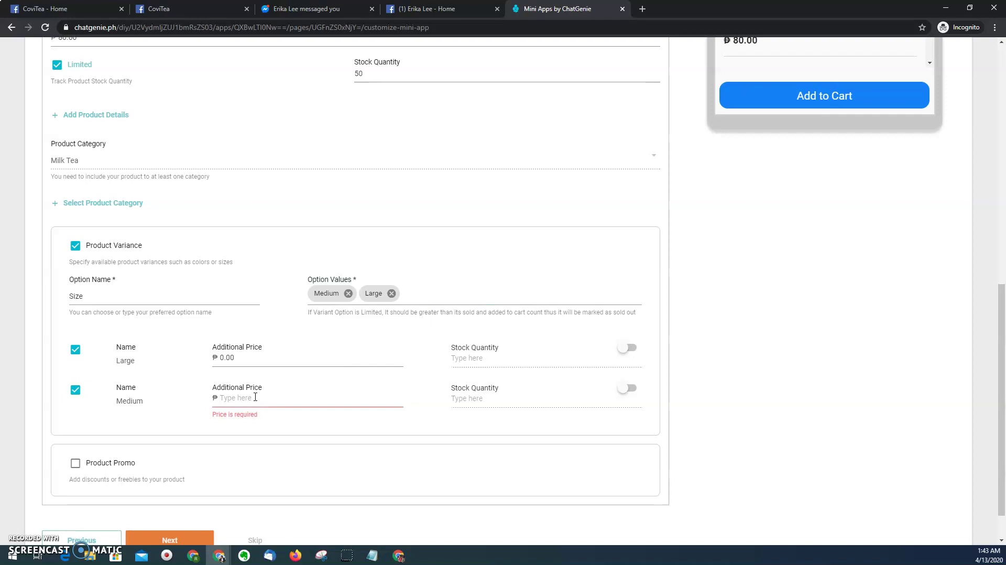
type("10")
left_click(255, 356)
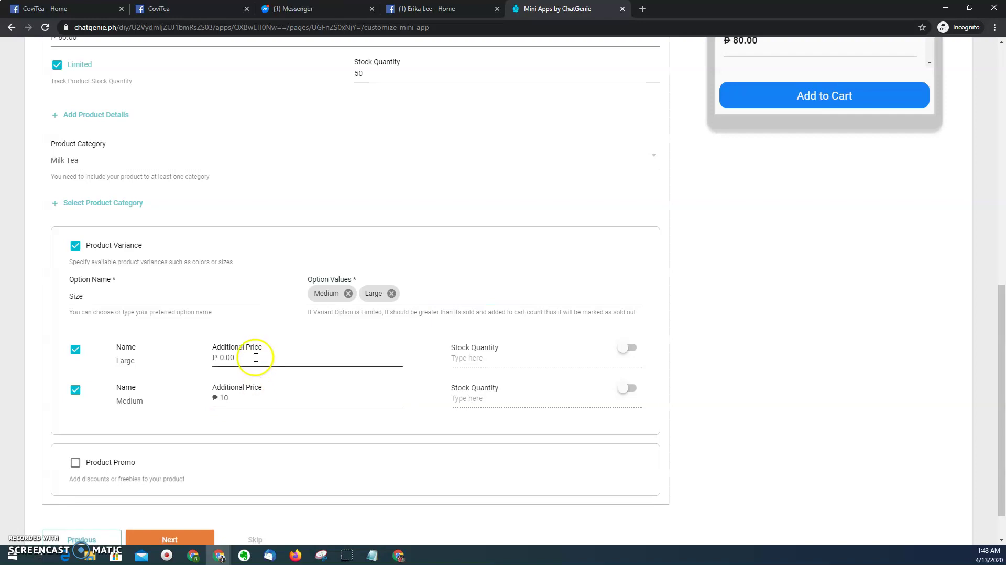
key("BackSpace")
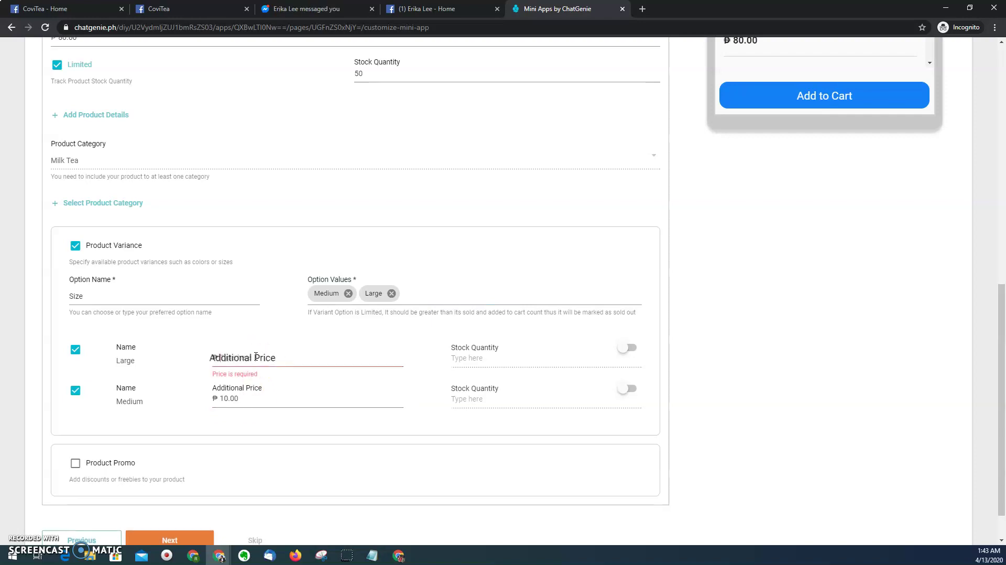
- Set the Large size's additional price to ₱20.00
type("20")
scroll(256, 356, "up", 5)
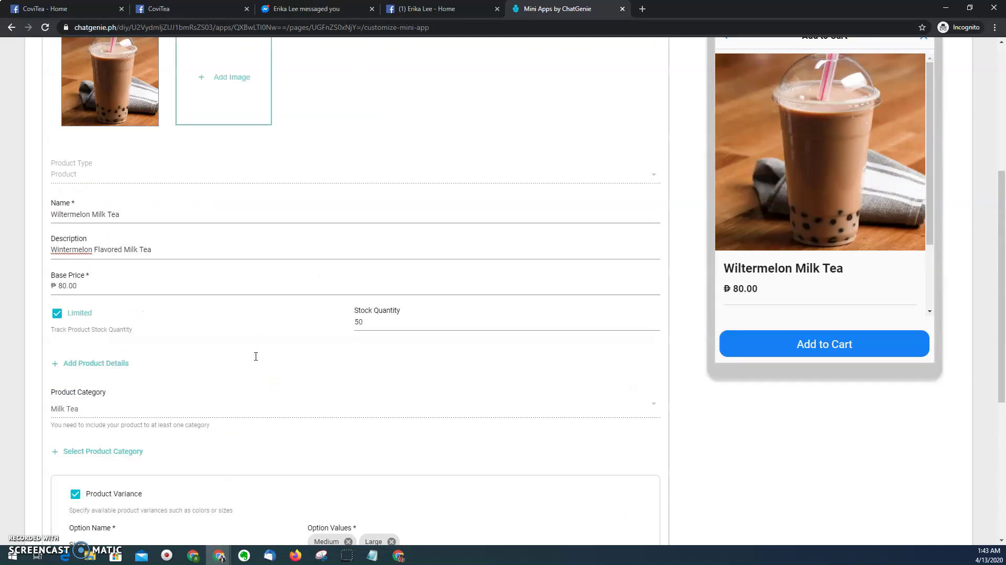
scroll(97, 367, "down", 6)
type("0")
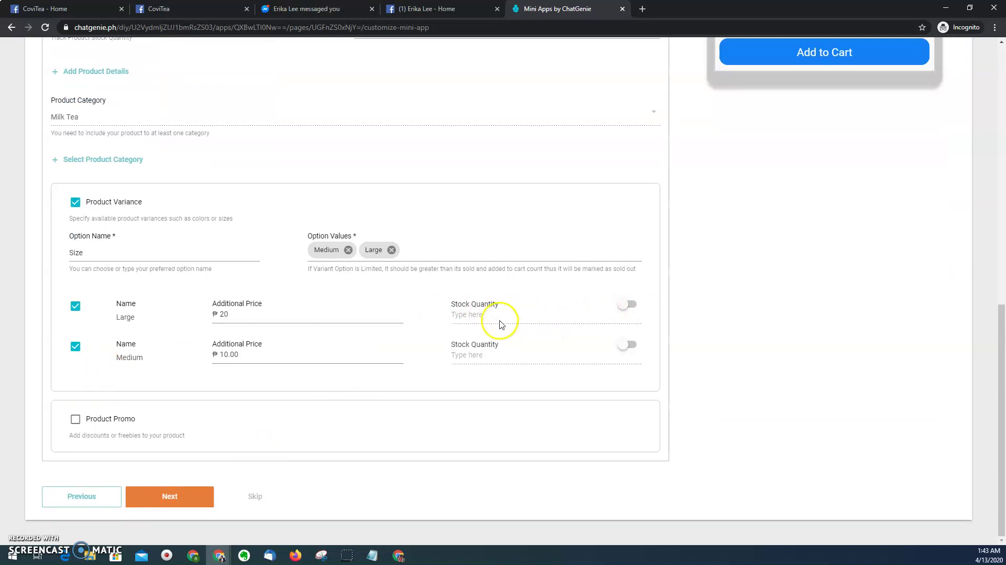
- Limit stock to 20 for both Large and Medium, then finish the Products step
left_click(626, 305)
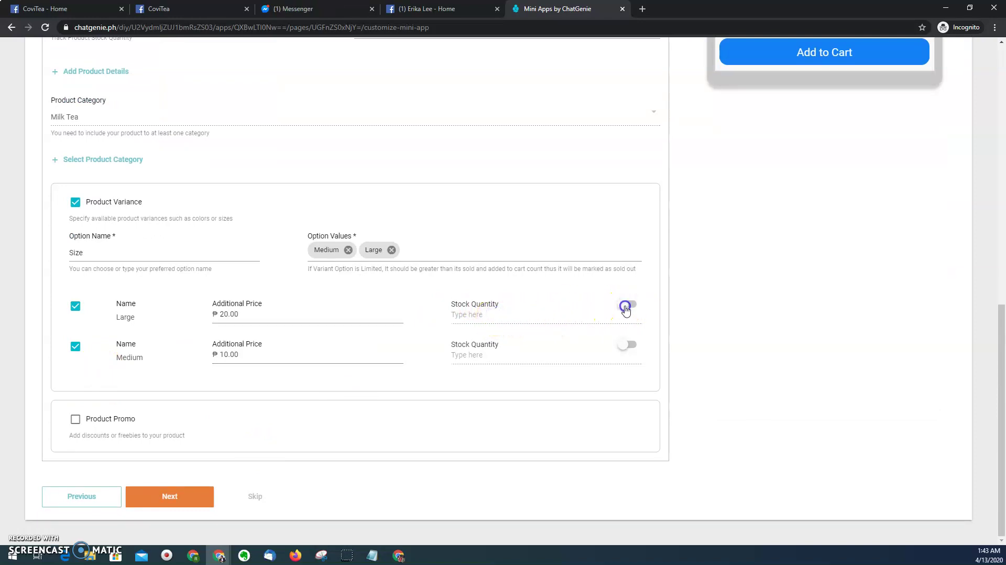
left_click(513, 318)
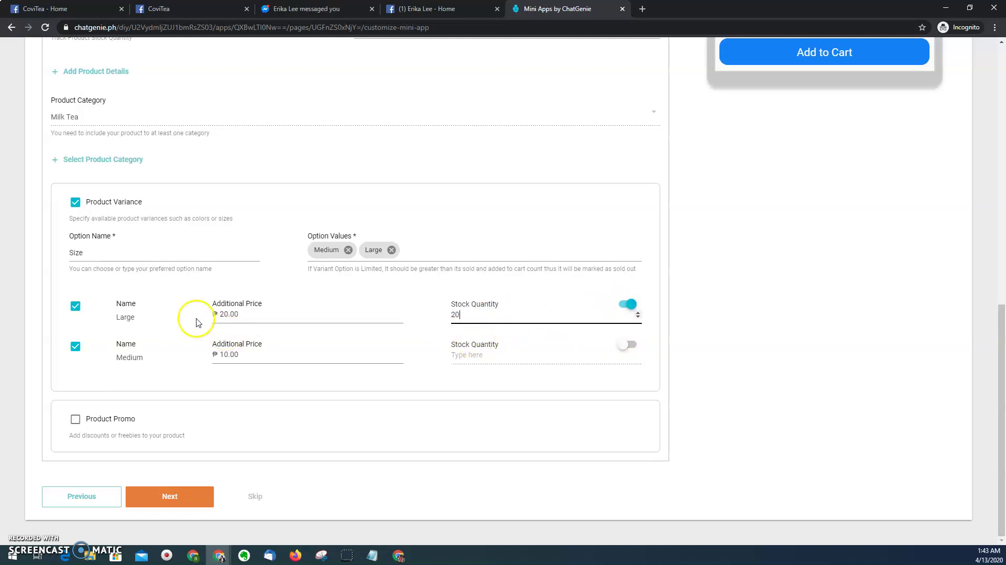
left_click(628, 347)
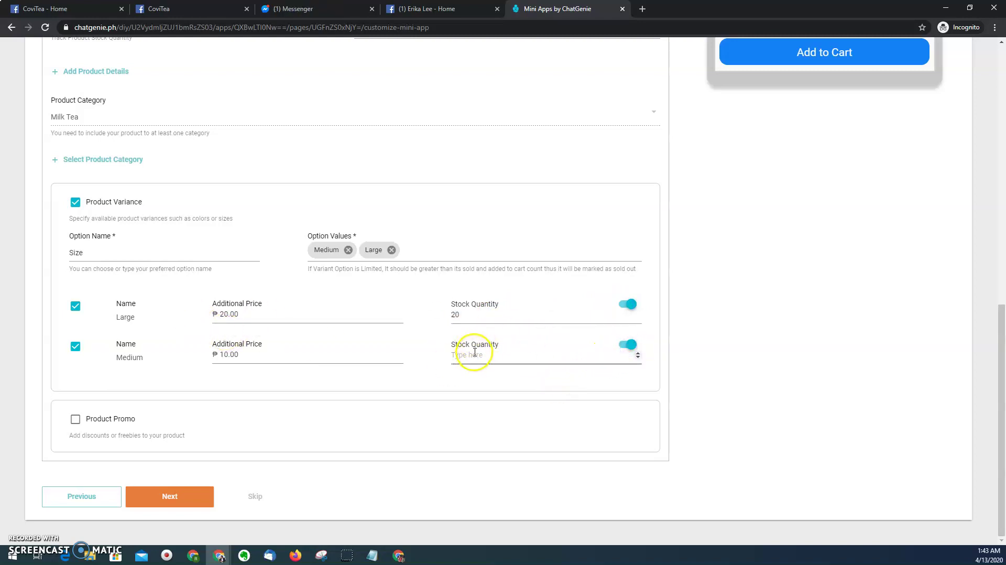
left_click(474, 354)
type("20")
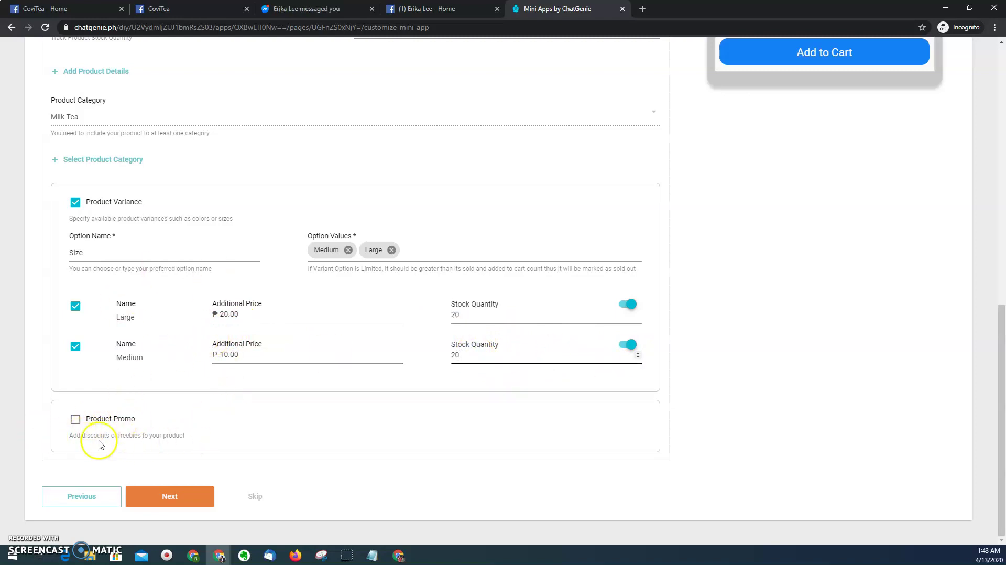
left_click(165, 495)
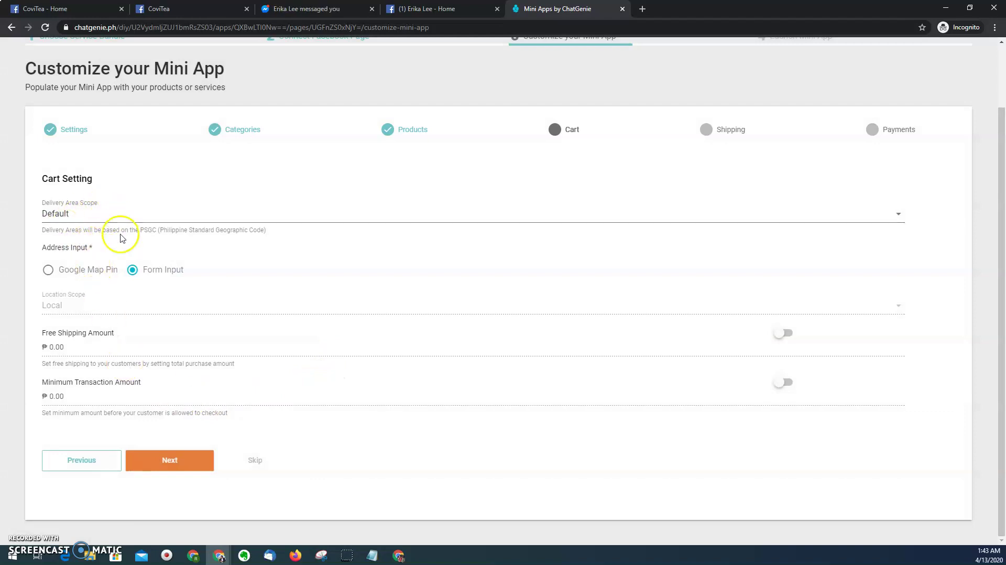
- Accept the default cart settings and review the Express shipping method at ₱150.00
left_click(178, 462)
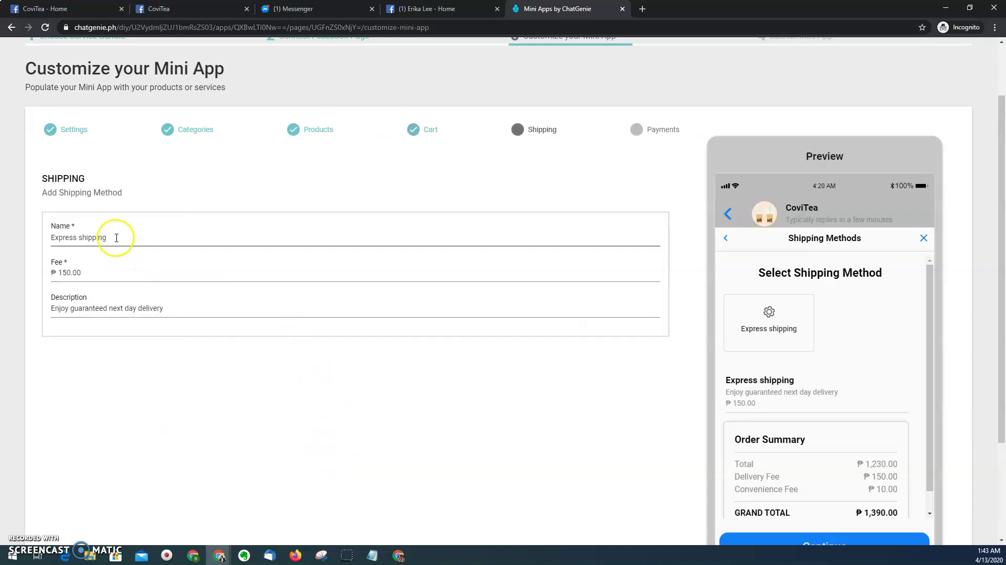
left_click(116, 237)
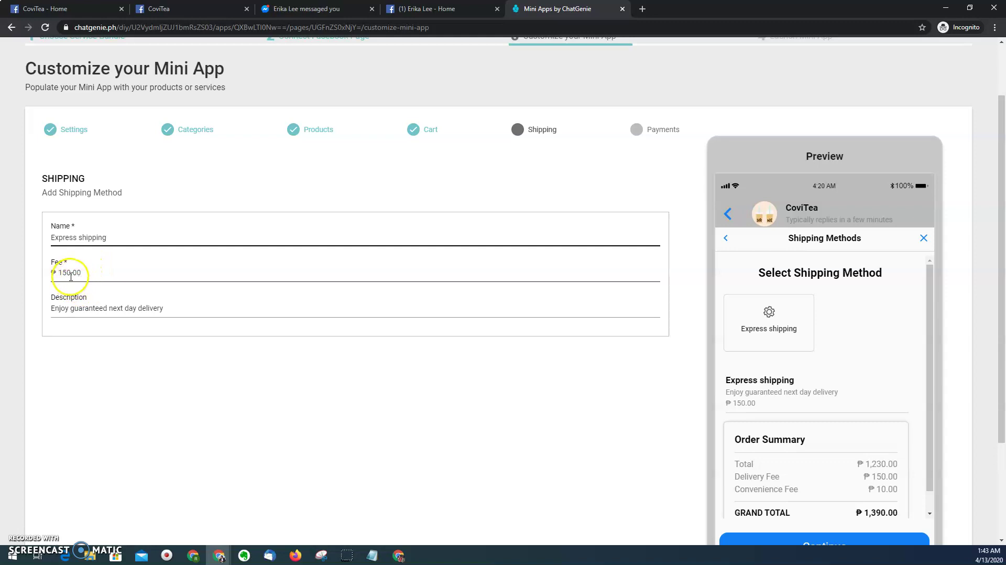
left_click(208, 427)
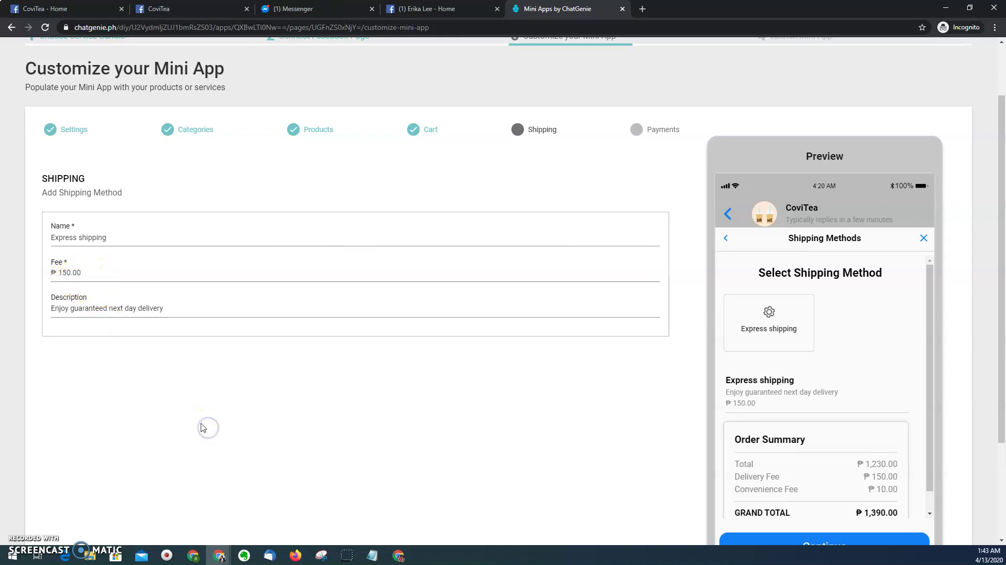
- Move on from Shipping to Payments, where Cash on Delivery is on and Bank Deposit is off
scroll(203, 428, "down", 3)
left_click(176, 427)
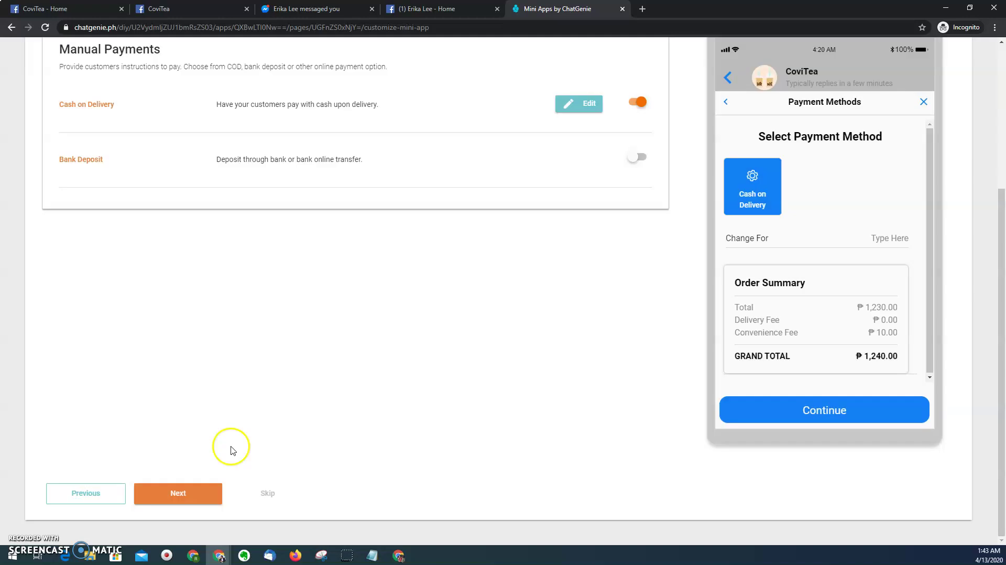
scroll(212, 415, "up", 1)
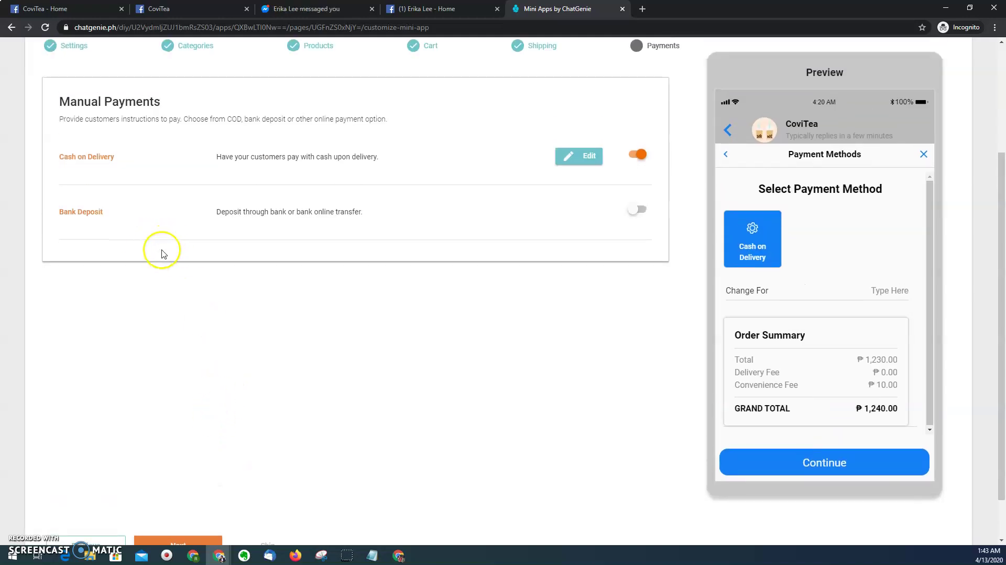